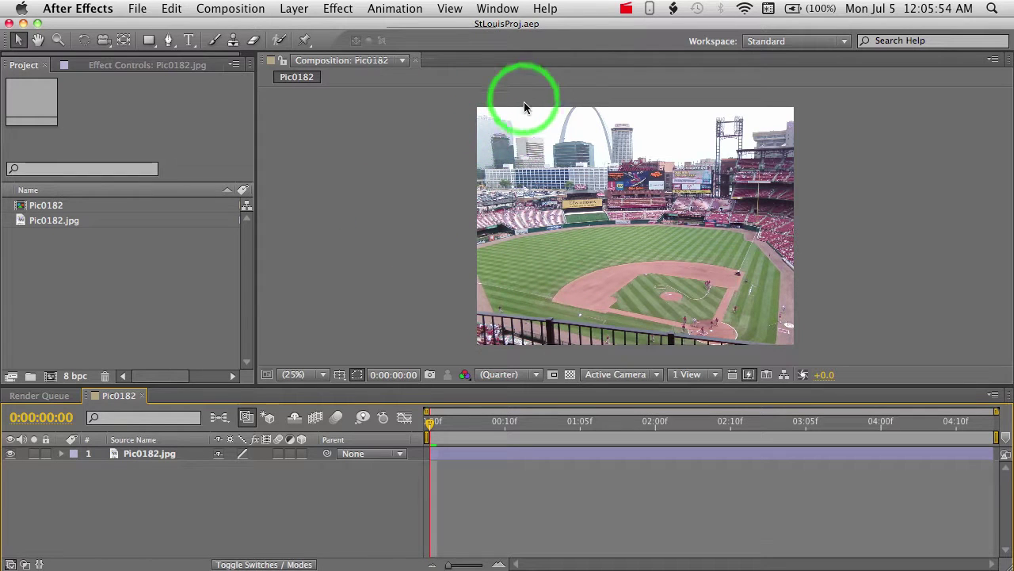
- Open and position the TimeSpan_v1.jsxbin panel, then dismiss the unset-preferences warning that Start triggers
left_click(499, 9)
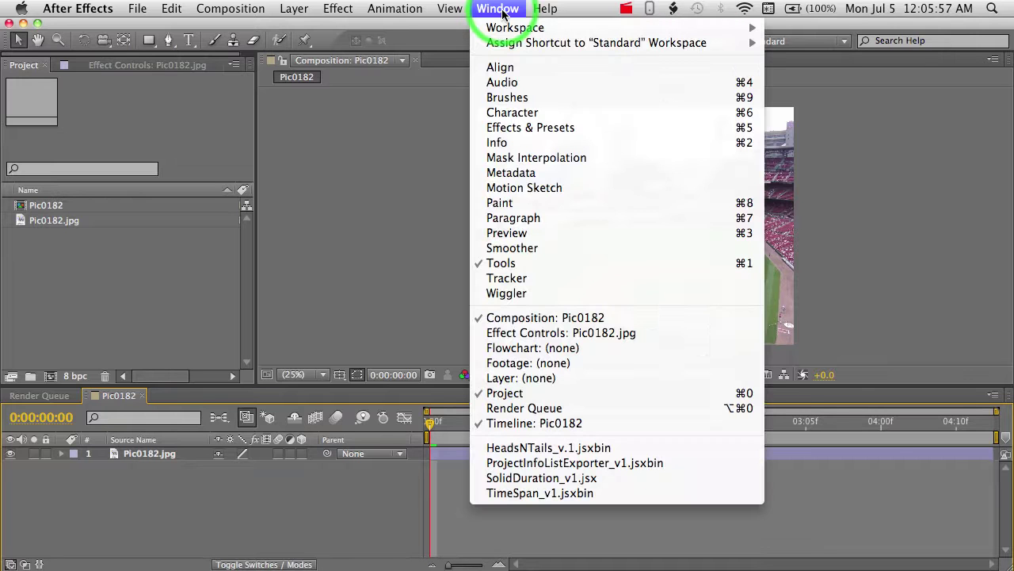
left_click(626, 499)
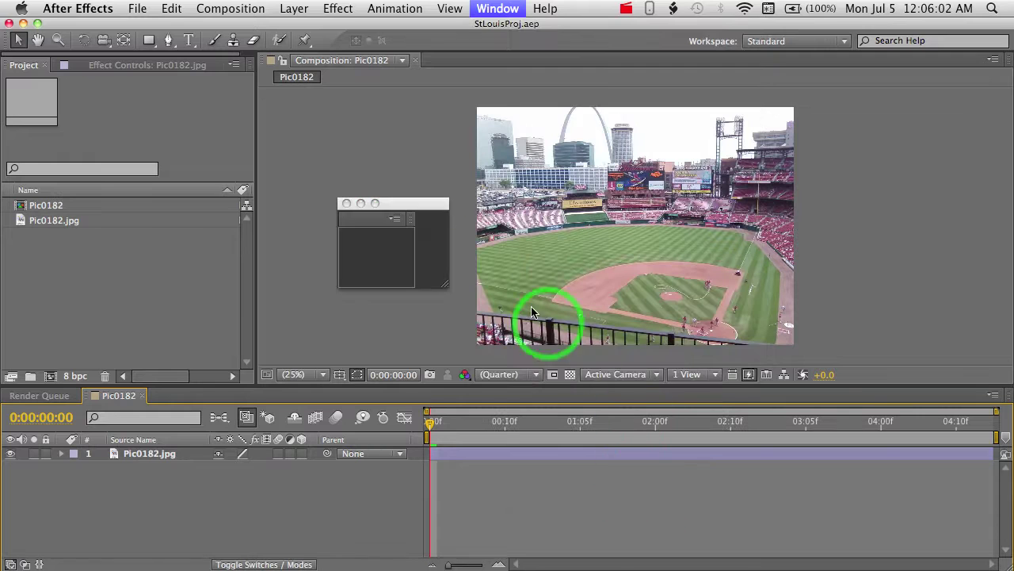
left_click_drag(436, 208, 430, 148)
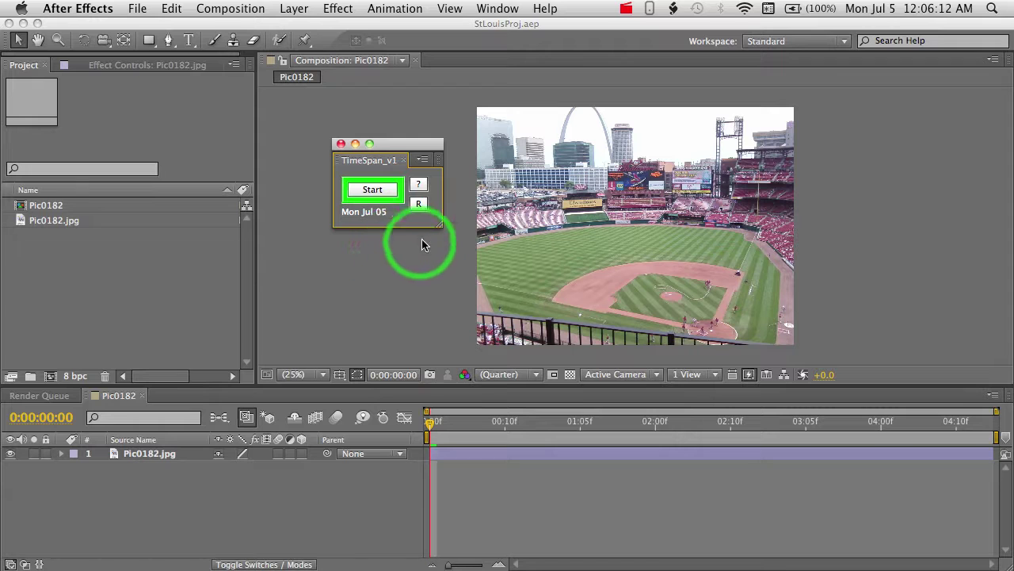
left_click(376, 191)
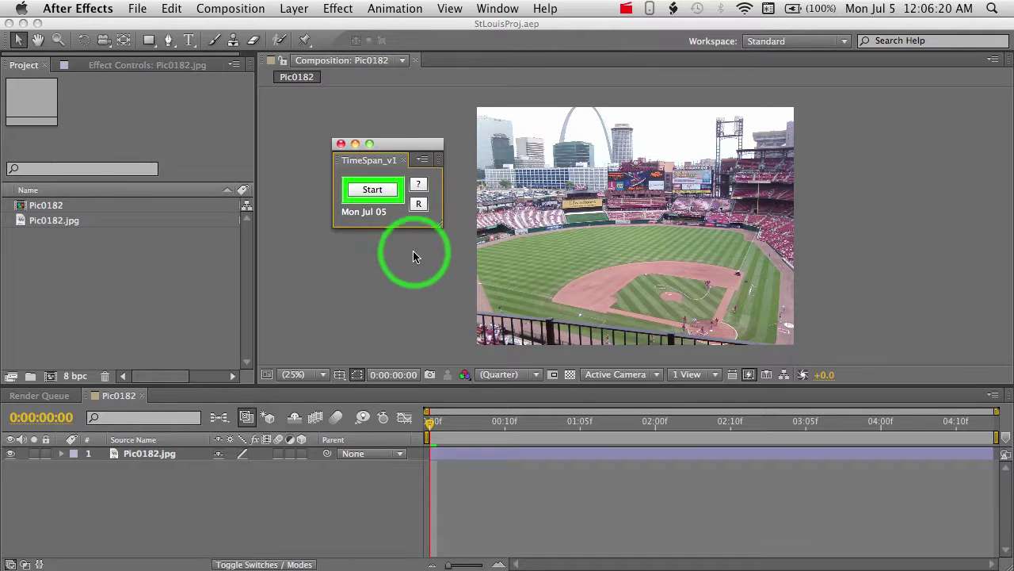
left_click(378, 194)
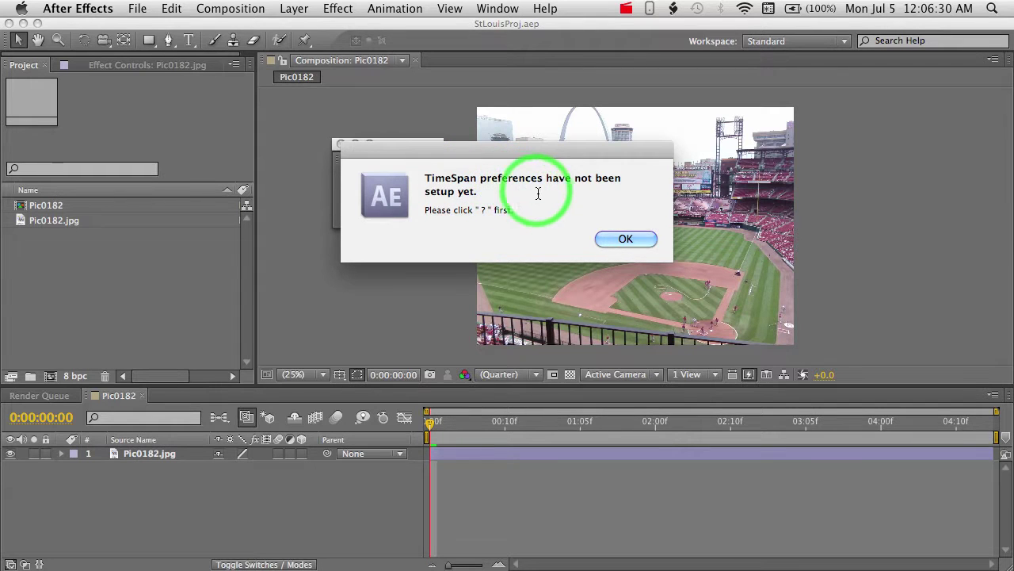
left_click(610, 239)
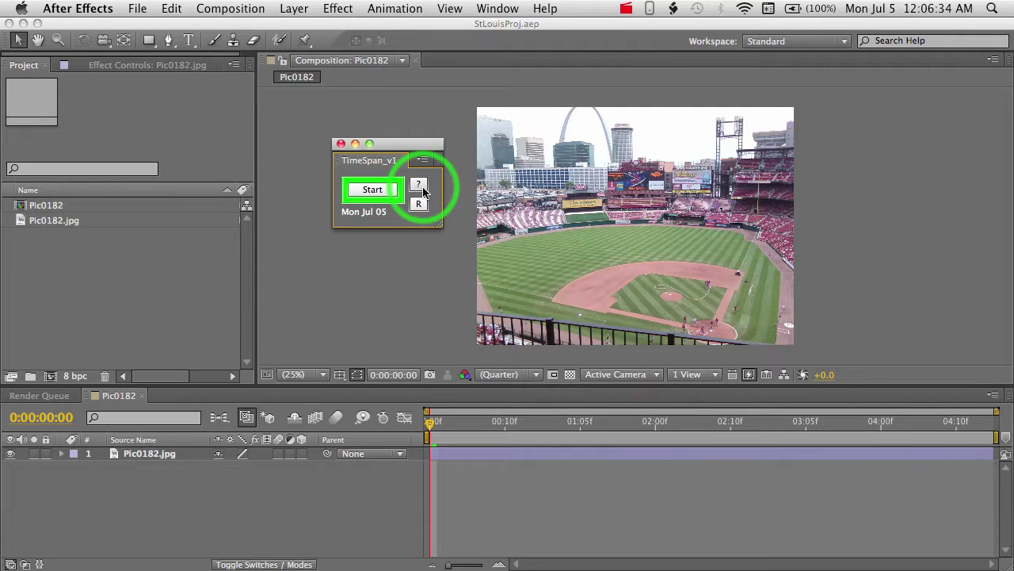
- In TimeSpan Information, set the hourly rate to 80.00 and the client name to TheBigBoss
left_click(418, 184)
left_click_drag(434, 225, 442, 136)
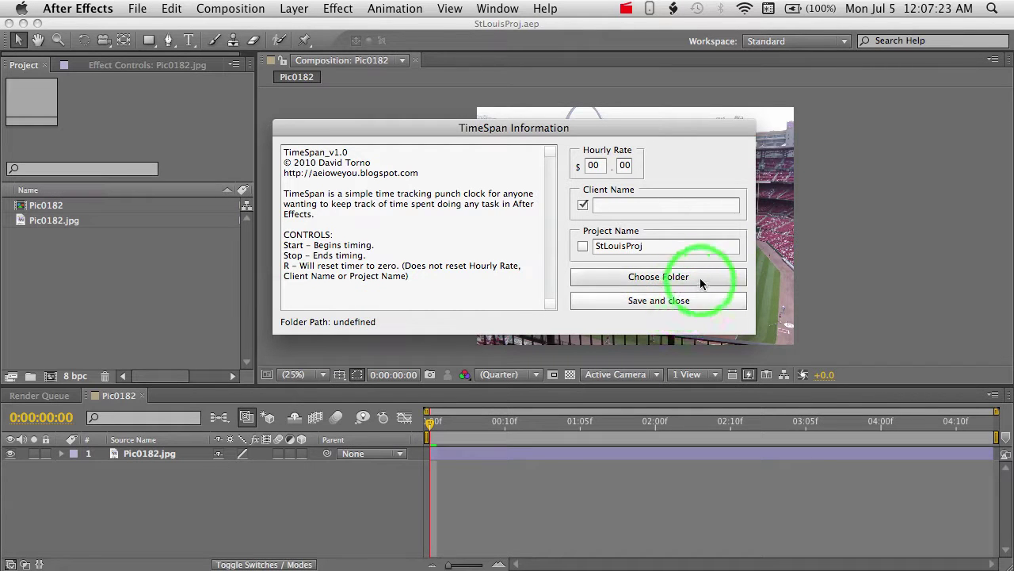
left_click(596, 165)
double_click(600, 165)
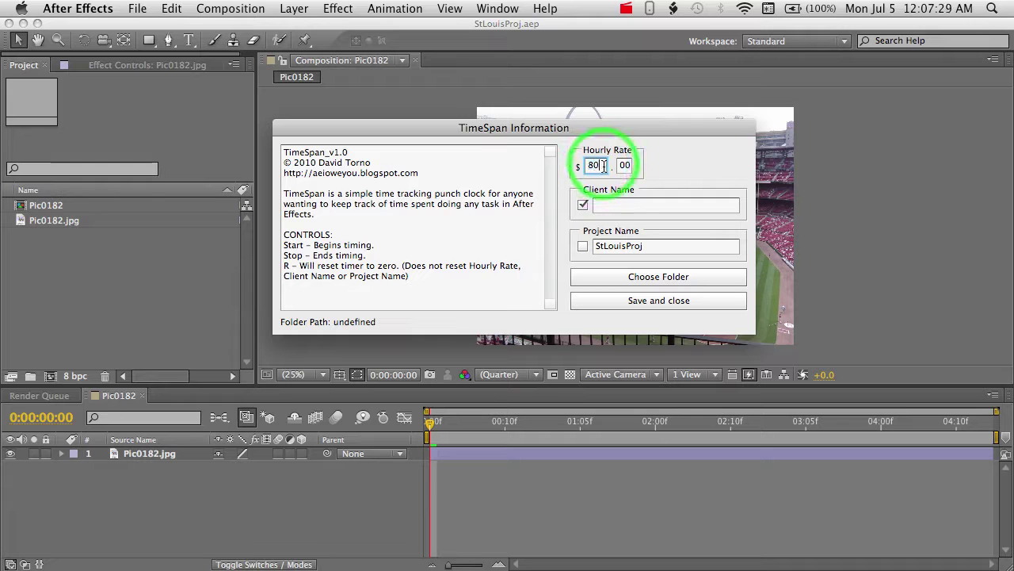
left_click(625, 208)
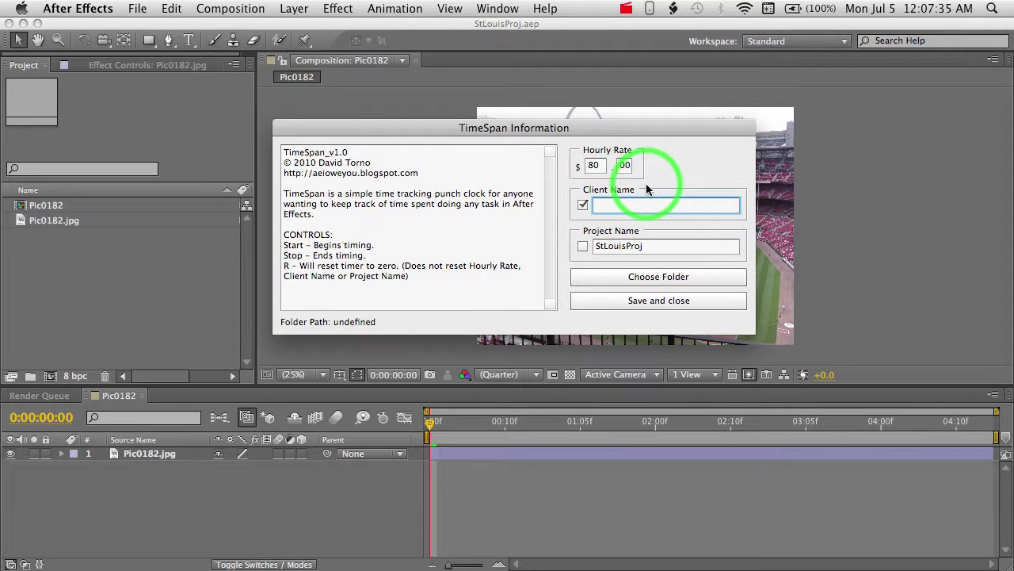
type("TheBigBoss")
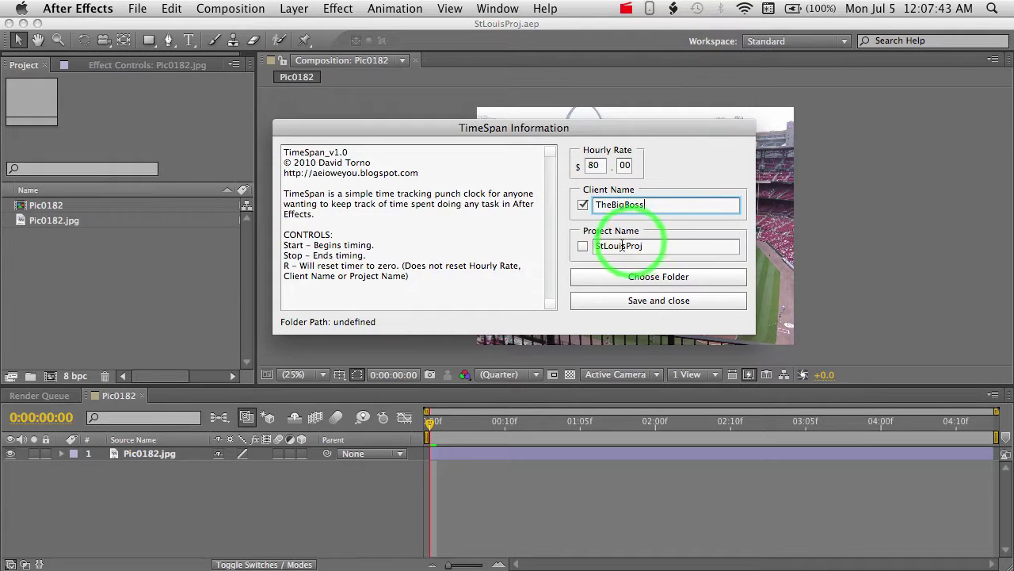
left_click(650, 247)
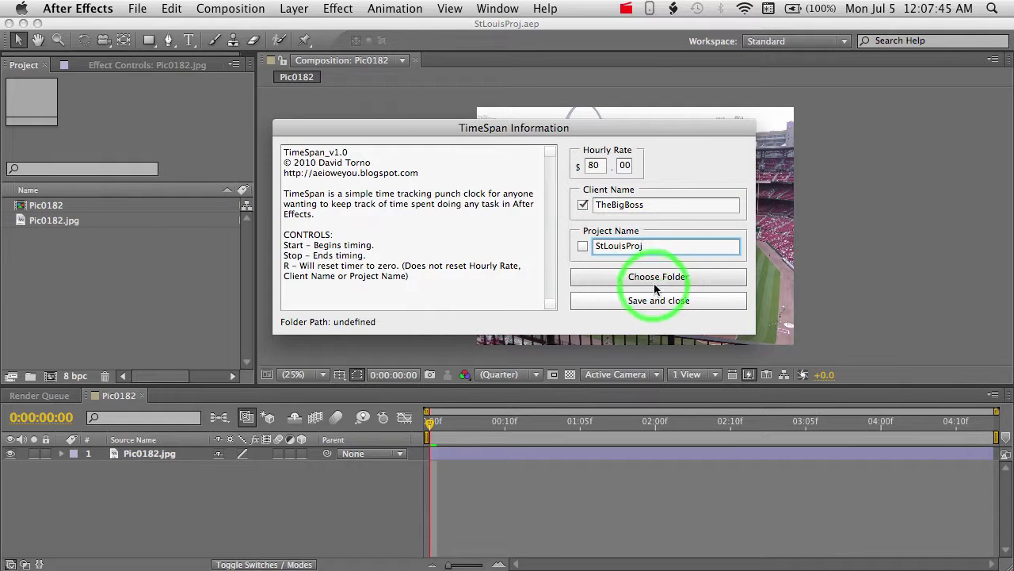
- Choose the Desktop as the timecard folder, keep Client Name checked over Project Name, and save
left_click(703, 278)
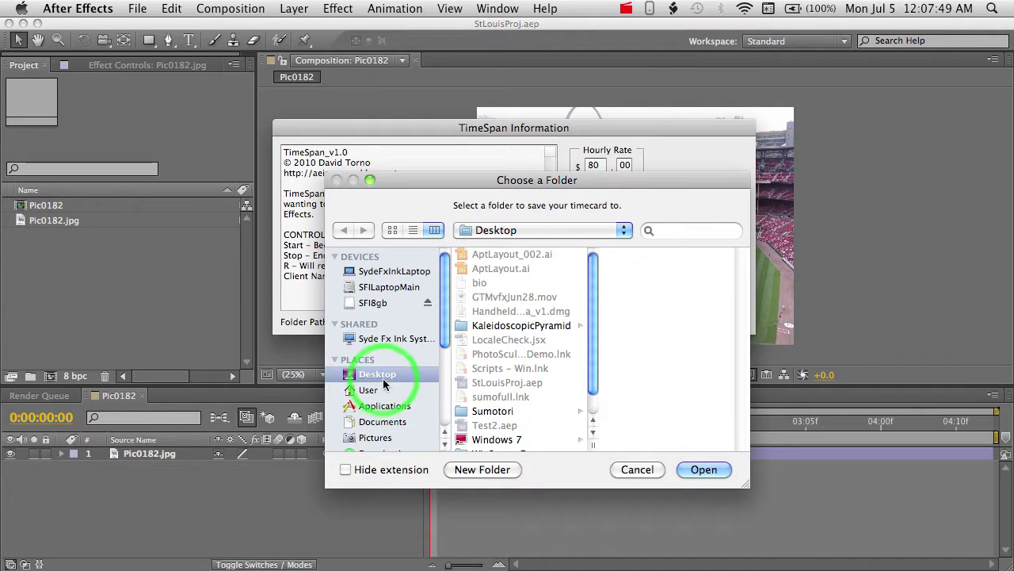
left_click(702, 470)
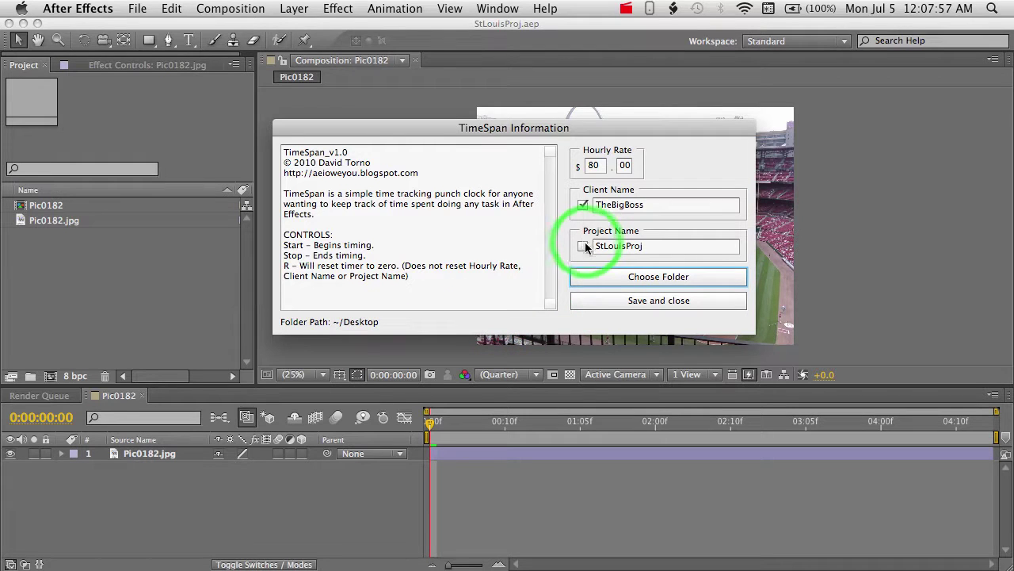
left_click(582, 205)
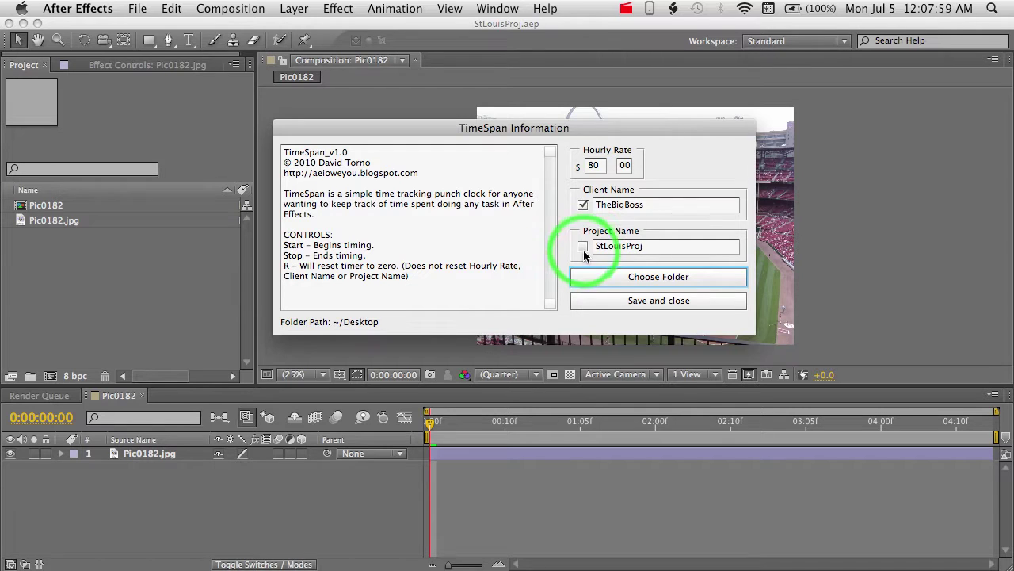
left_click(583, 205)
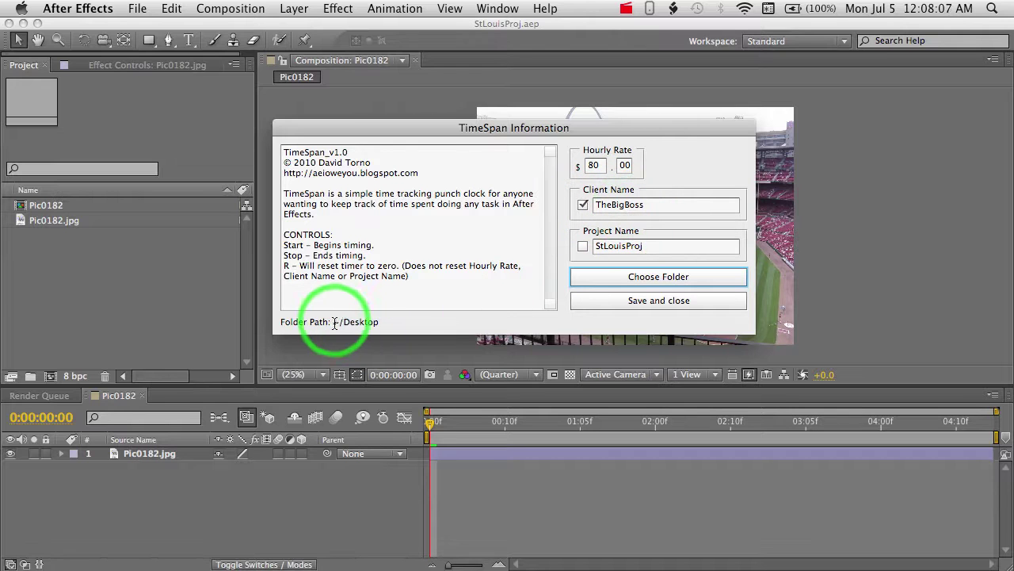
left_click(584, 206)
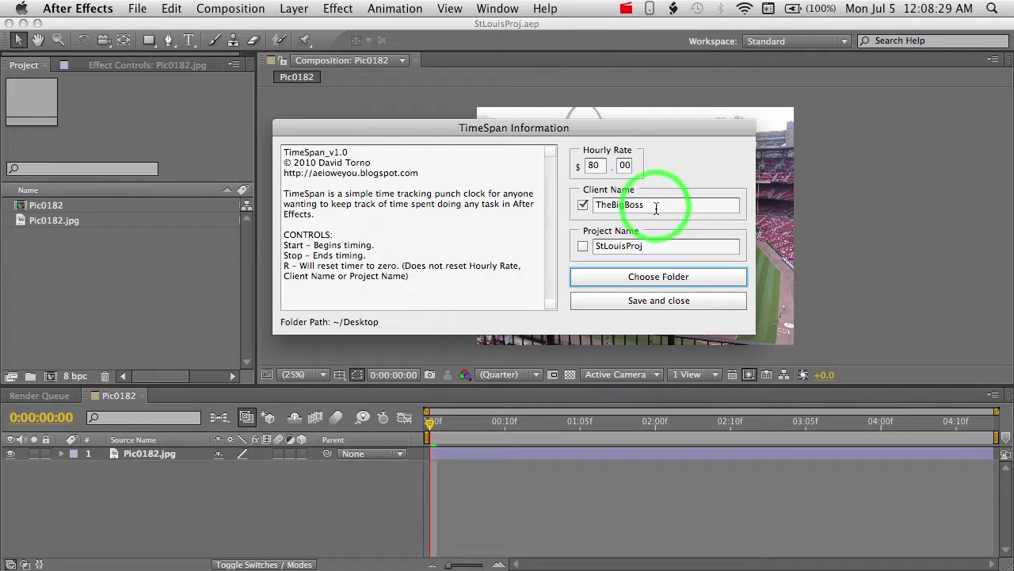
left_click(583, 246)
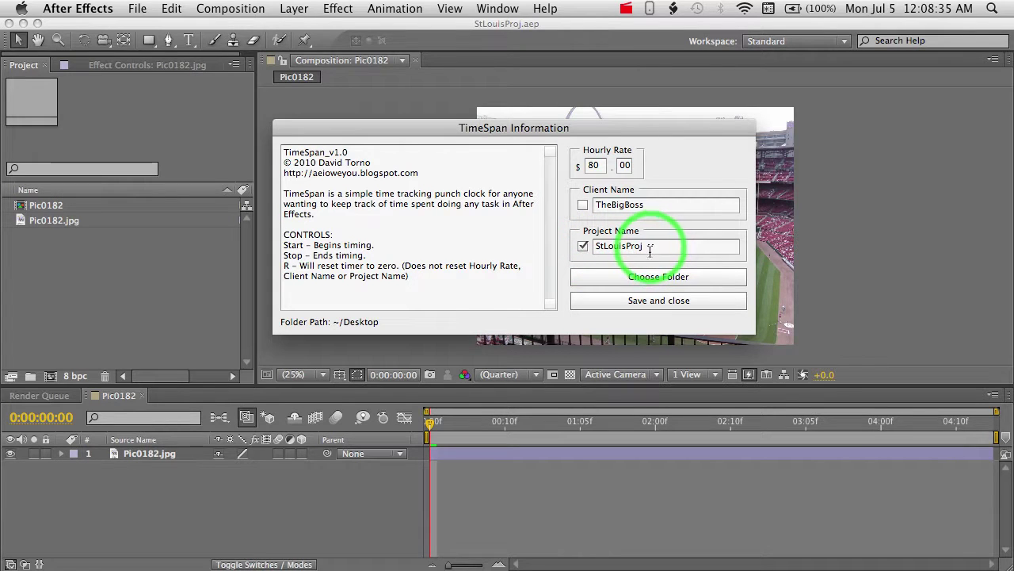
left_click(583, 207)
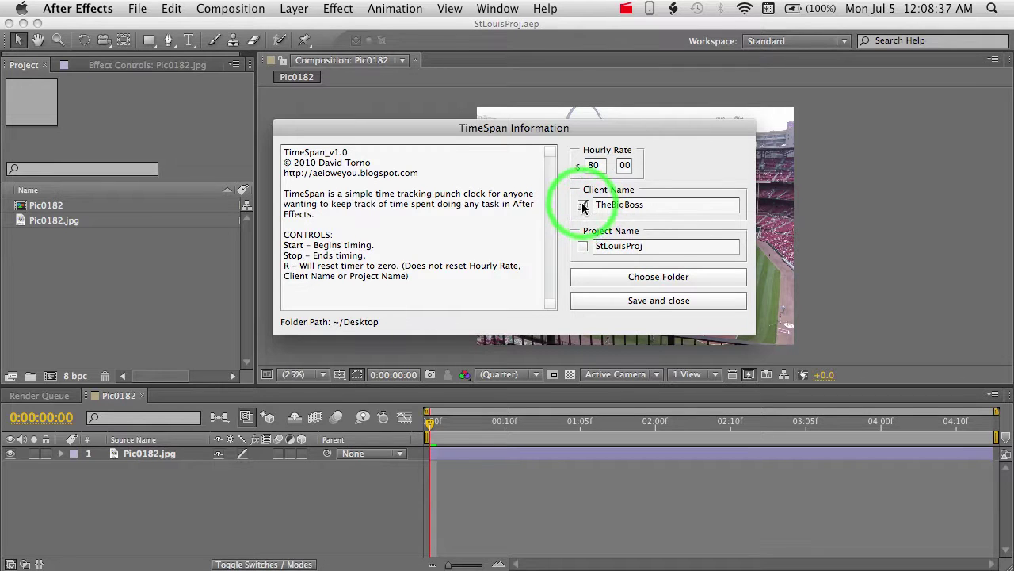
left_click(671, 304)
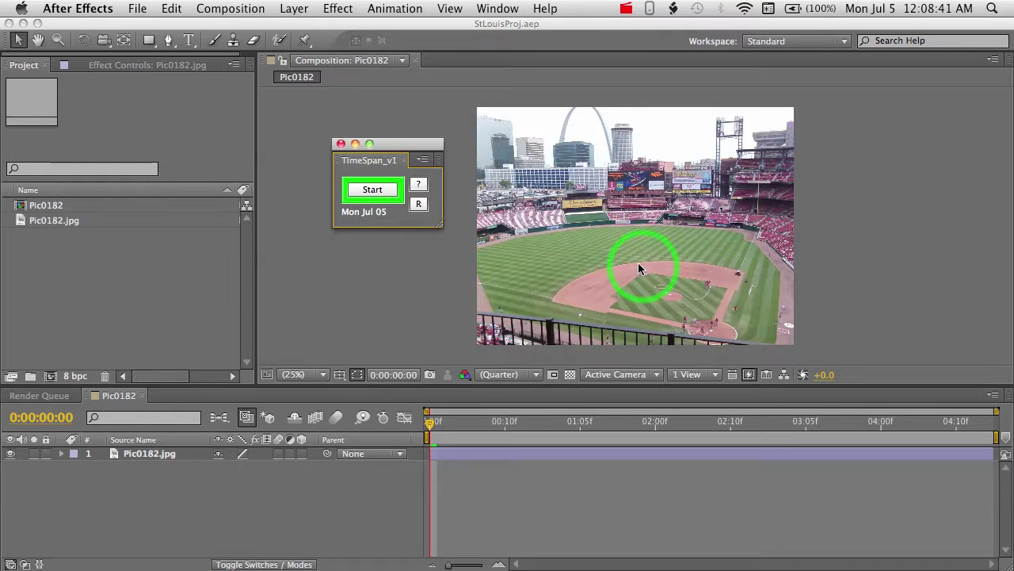
- Time a session with the TimeSpan panel docked left of the composition, saving TheBigBoss.txt
left_click(383, 192)
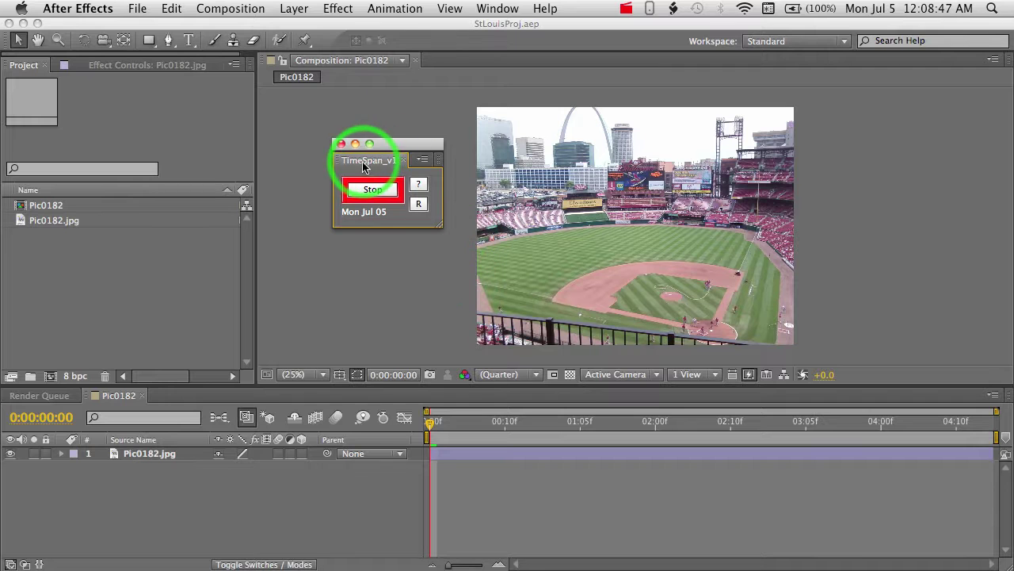
left_click_drag(343, 163, 263, 154)
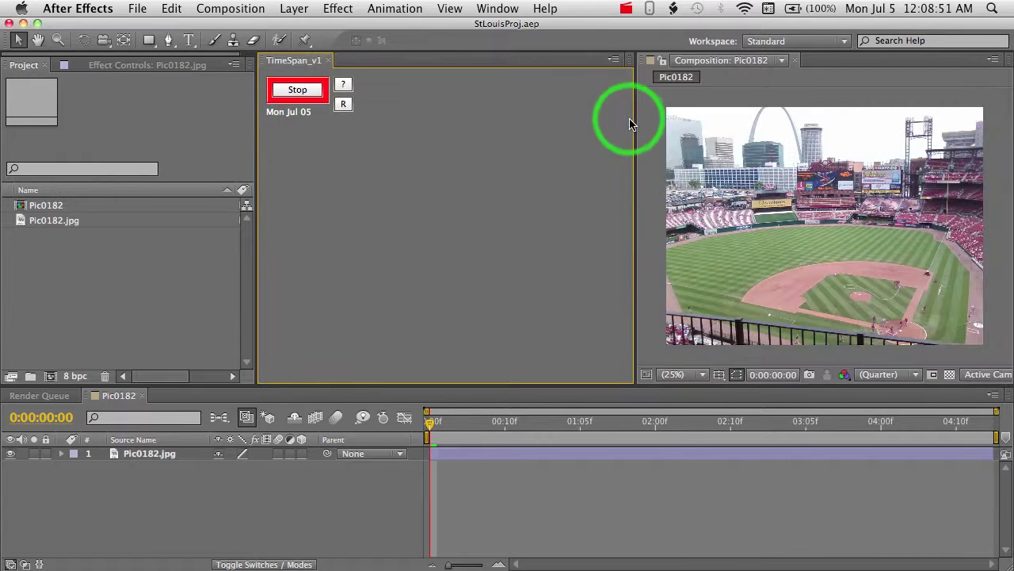
left_click_drag(637, 120, 369, 120)
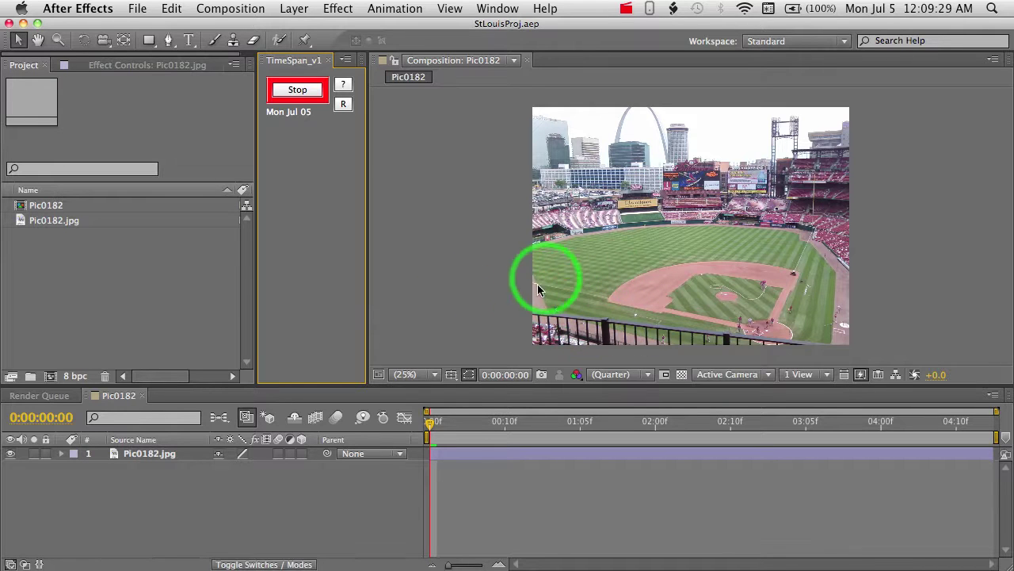
left_click(300, 92)
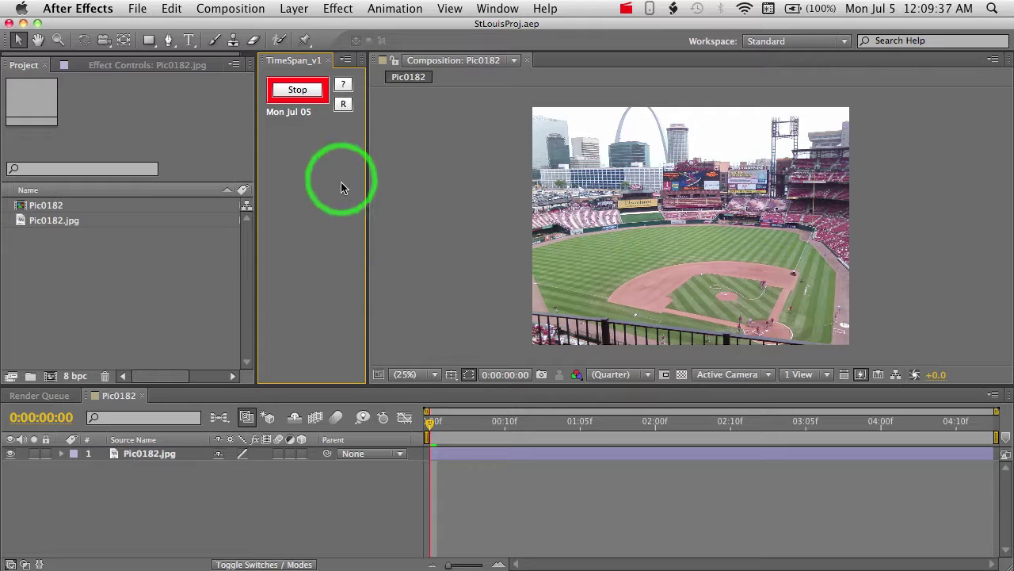
left_click(312, 93)
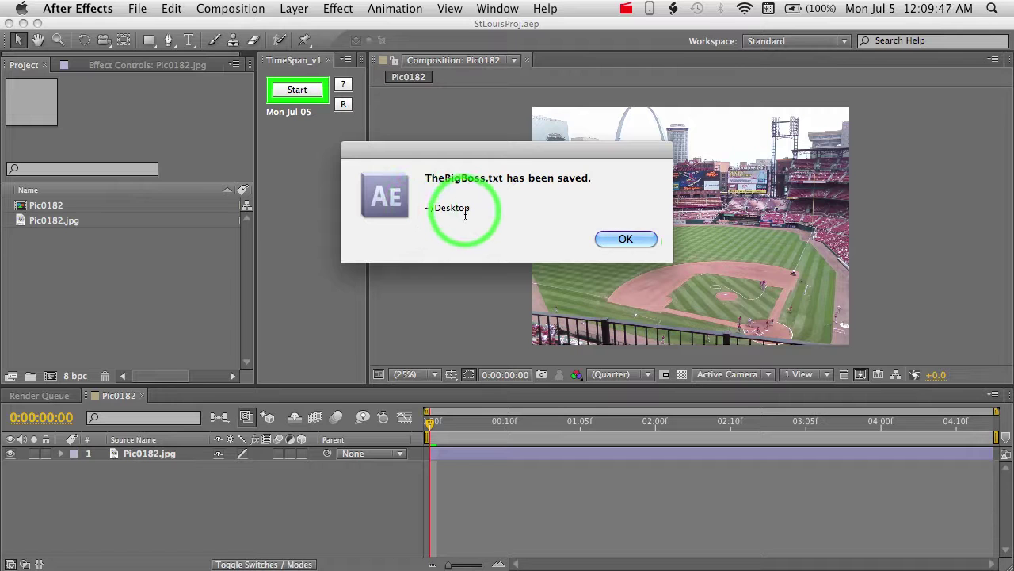
left_click(624, 239)
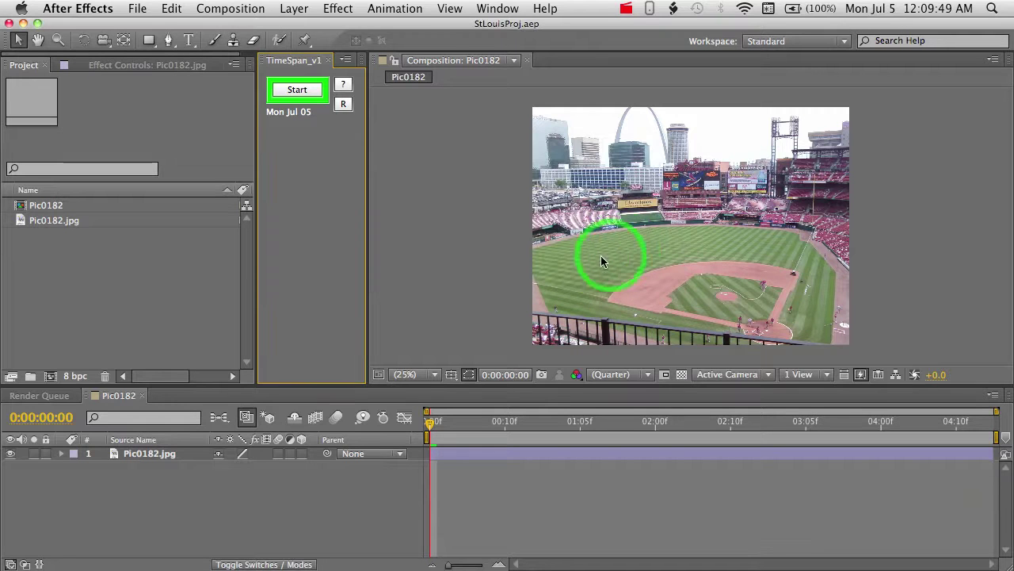
- Drag TheBigBoss.txt to the middle of the desktop and open it in TextEdit
mouse_move(0, 0)
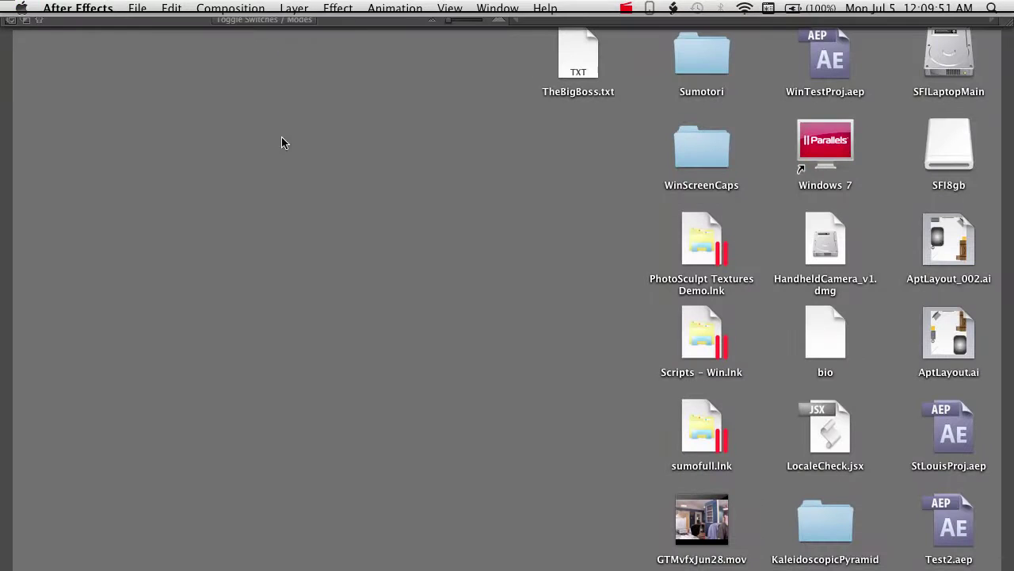
left_click_drag(588, 58, 341, 335)
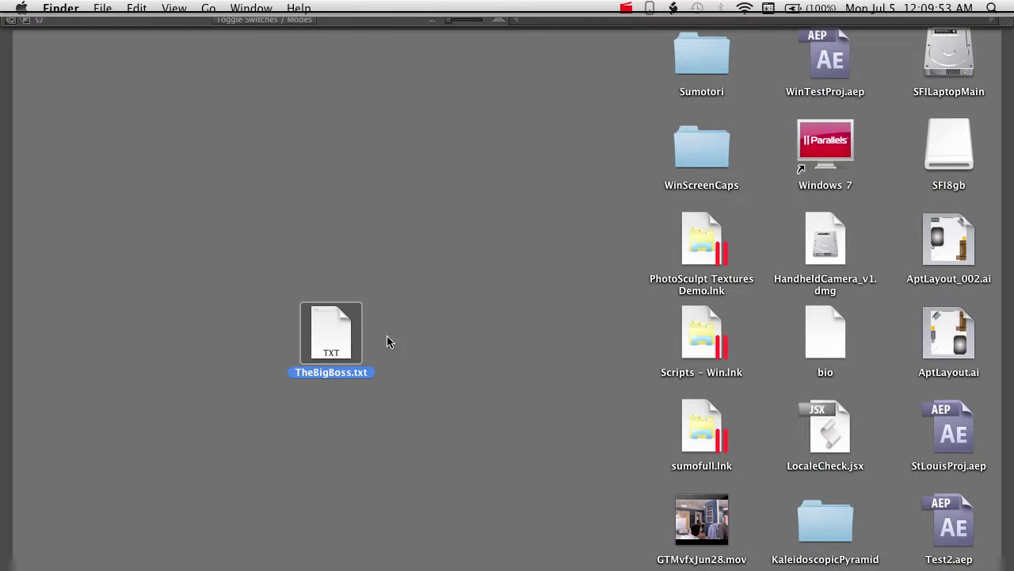
double_click(331, 330)
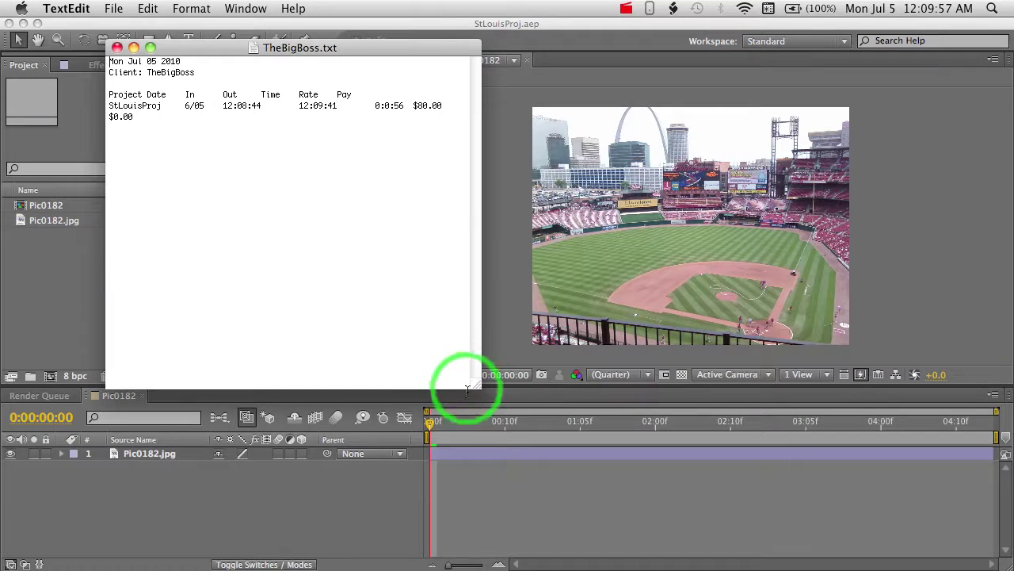
- Widen the TextEdit window and highlight the Project and Date headers, StLouisProj and 6/05
left_click_drag(477, 386, 548, 273)
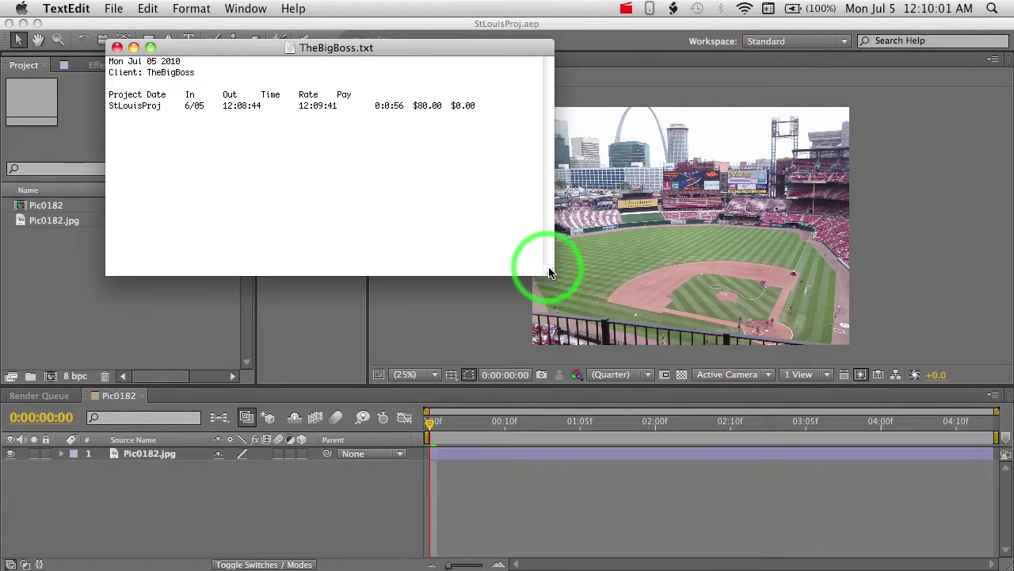
left_click_drag(468, 46, 485, 159)
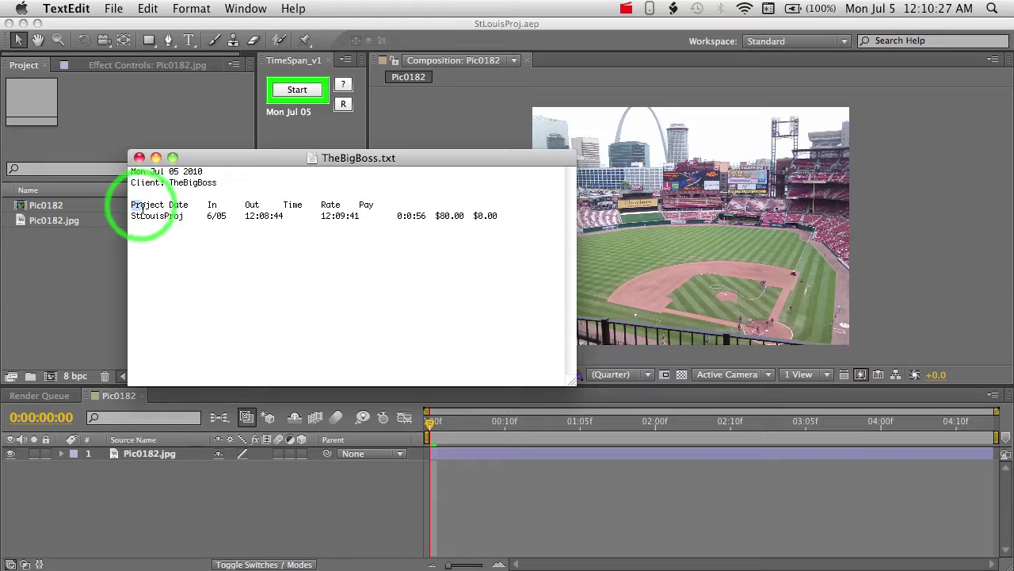
double_click(146, 205)
double_click(151, 216)
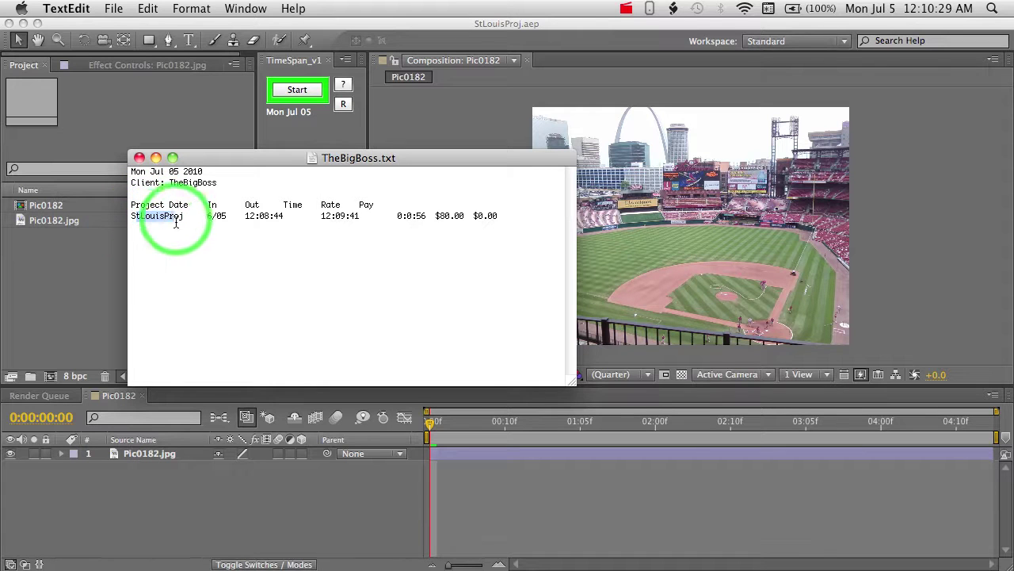
left_click(171, 208)
double_click(177, 205)
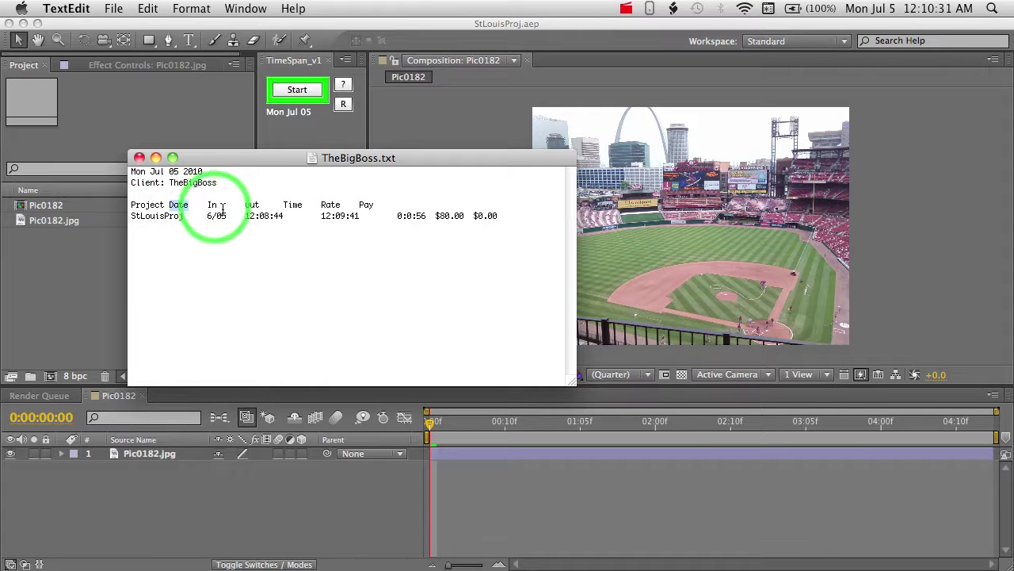
double_click(215, 216)
- Highlight start 12:08:44, the Out header and end 12:09:41, then close the file to the desktop
double_click(261, 216)
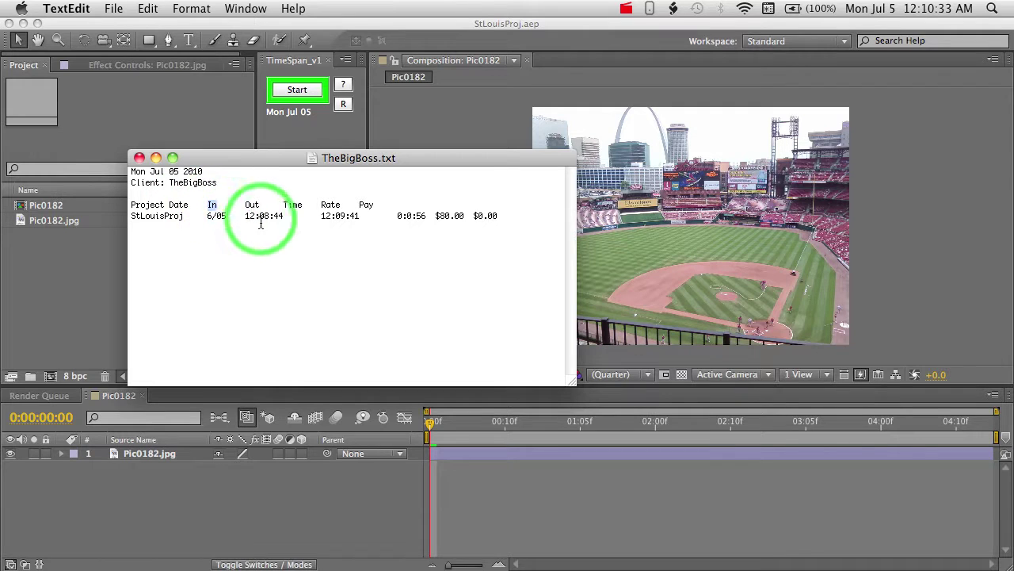
double_click(252, 205)
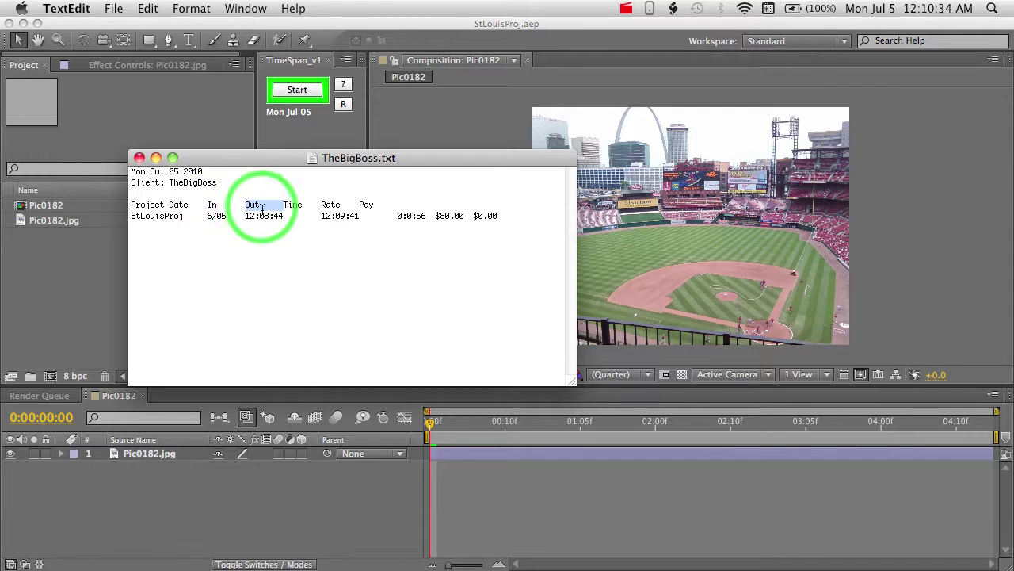
double_click(333, 215)
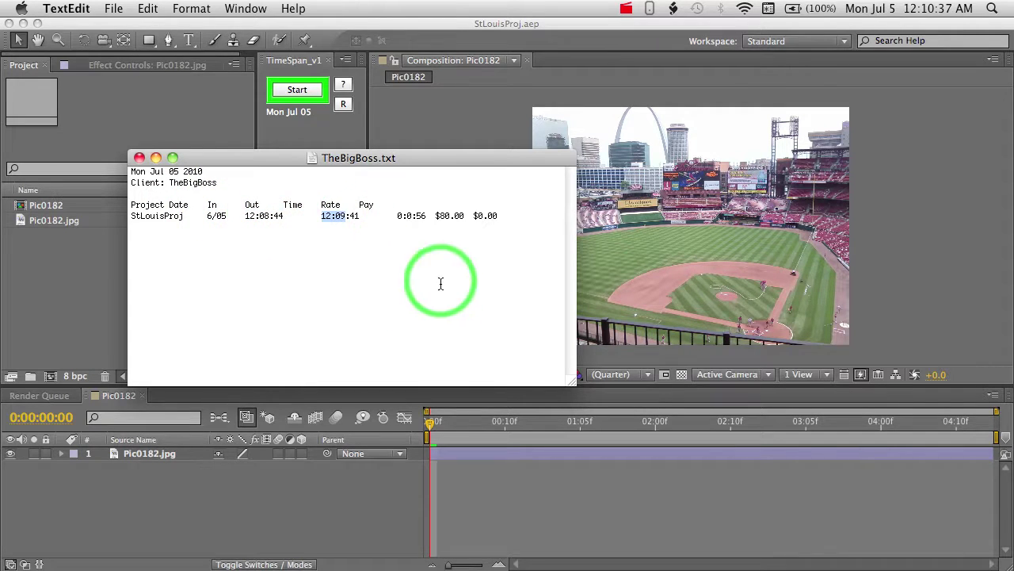
left_click(299, 220)
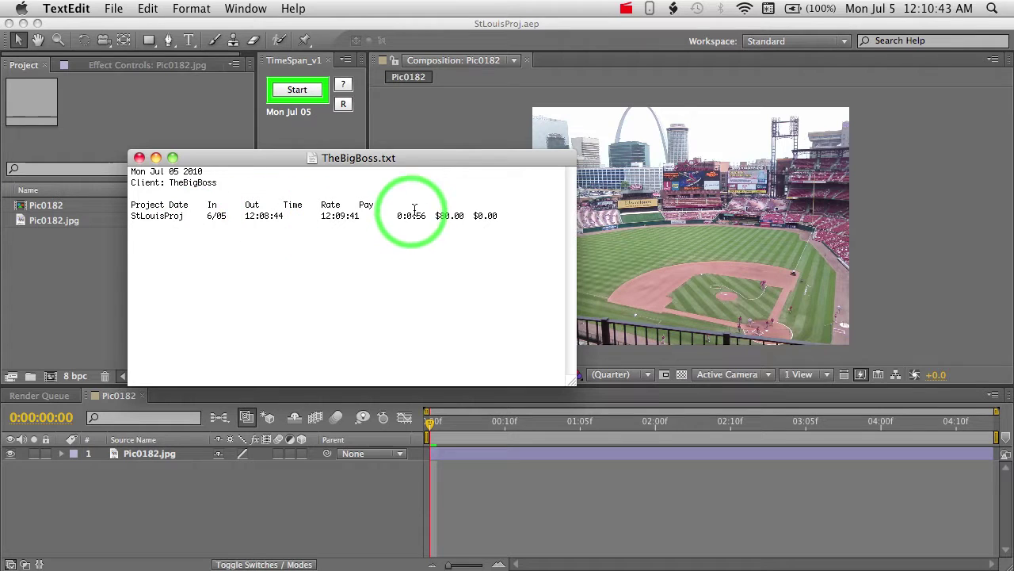
left_click(140, 158)
key("F11")
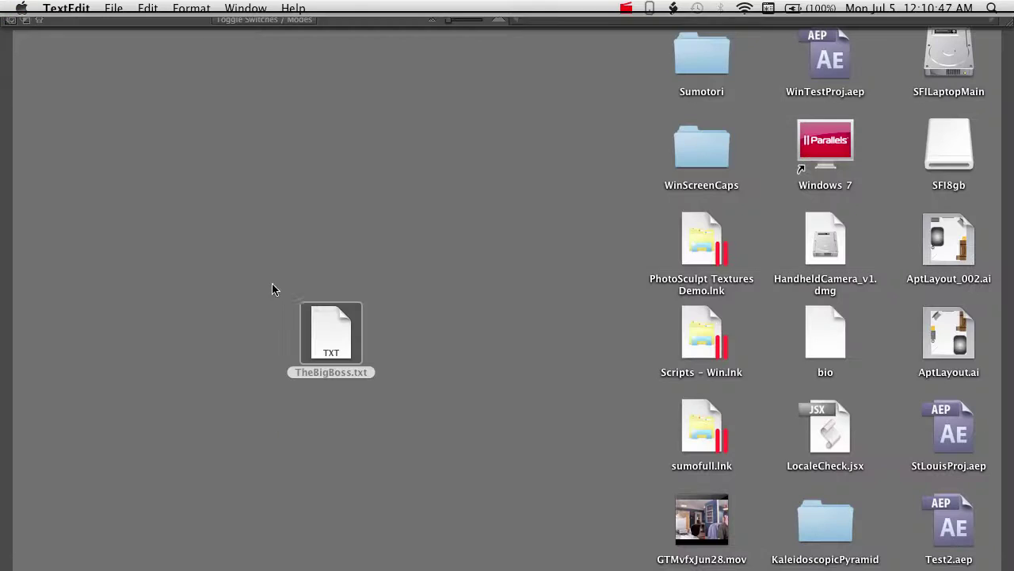
- Open TheBigBoss.txt in Microsoft Excel, point out cells D4 and B1, then close it
right_click(317, 333)
mouse_move(408, 354)
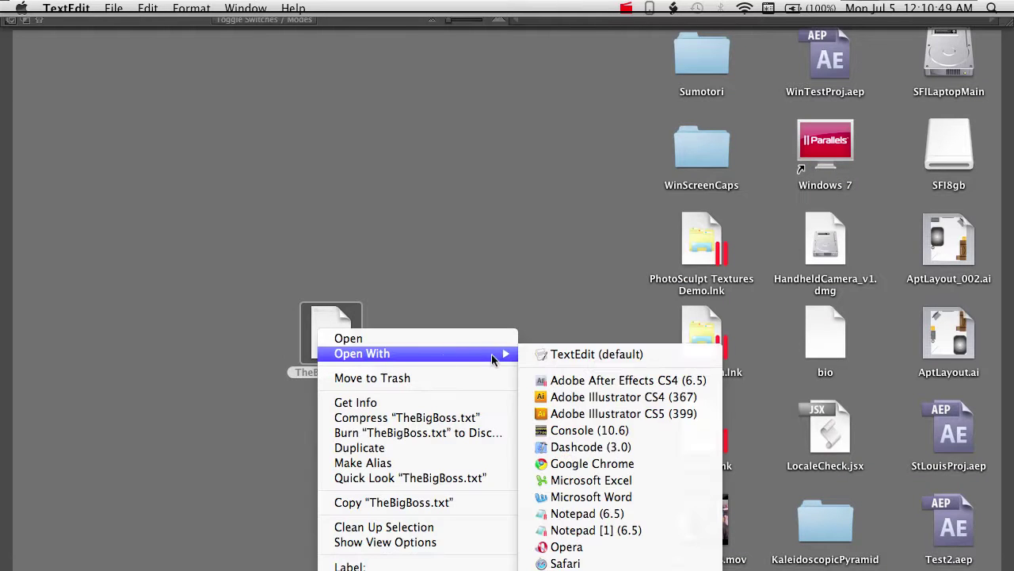
left_click(590, 480)
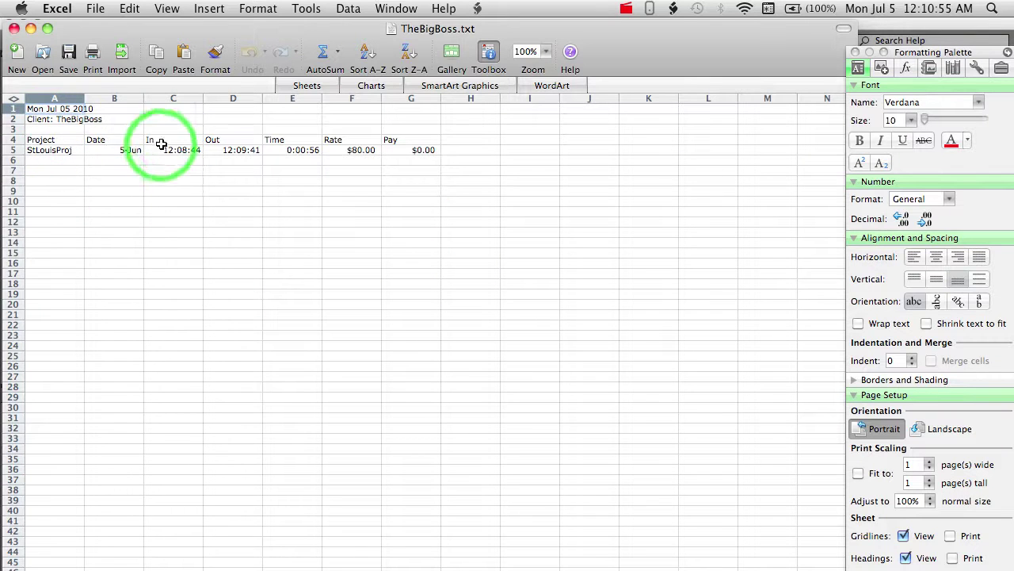
left_click(225, 141)
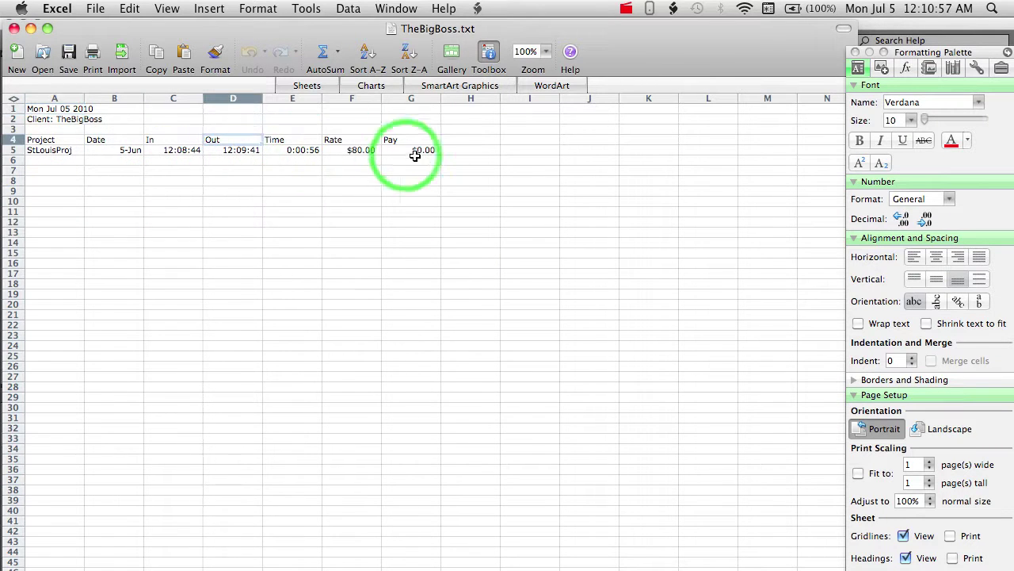
left_click(115, 108)
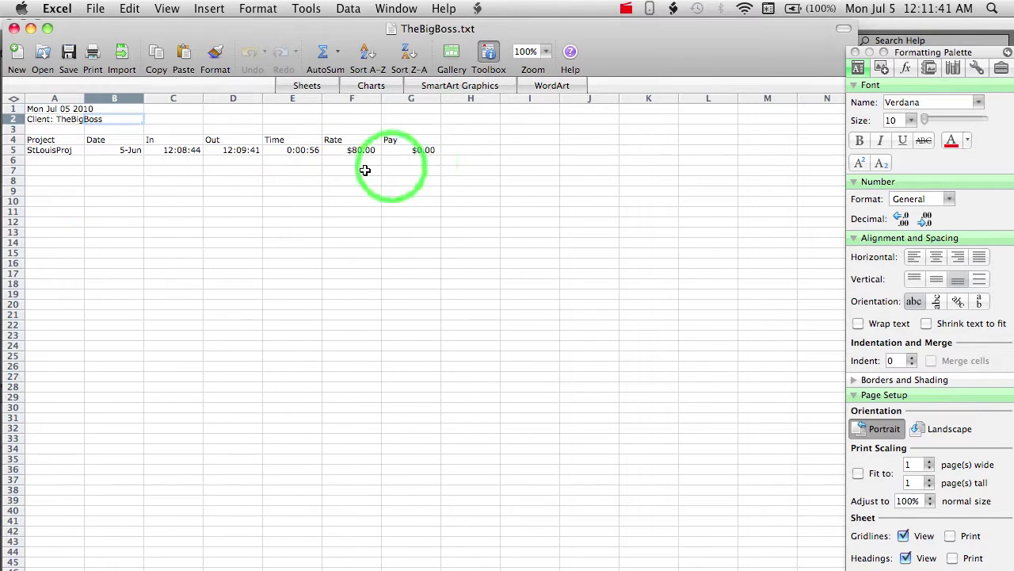
left_click(15, 29)
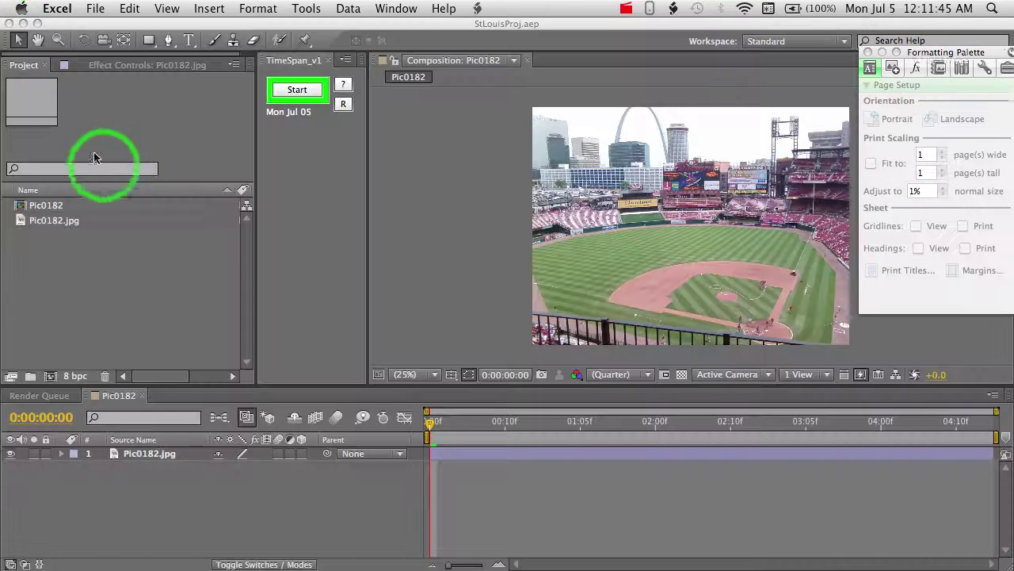
- Change the TimeSpan project name to Project2 and hourly rate to 50.00, then save settings
left_click(324, 190)
left_click(345, 89)
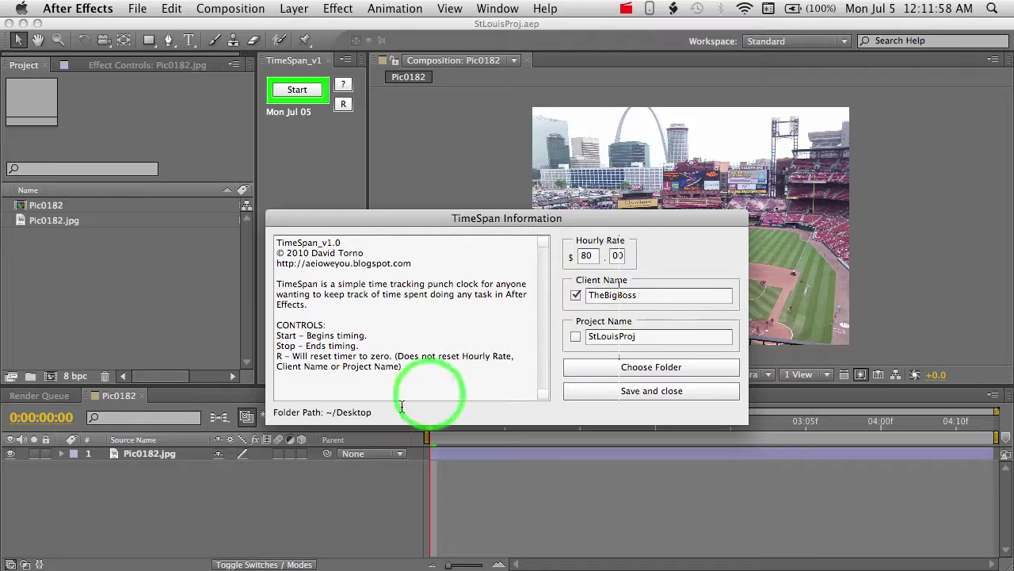
left_click_drag(353, 420, 367, 410)
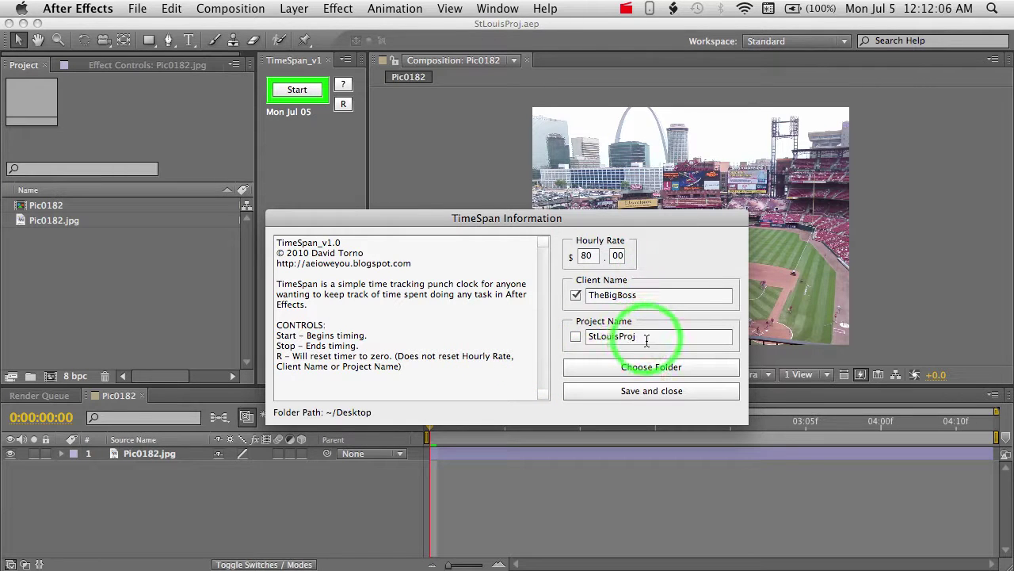
left_click_drag(647, 340, 586, 340)
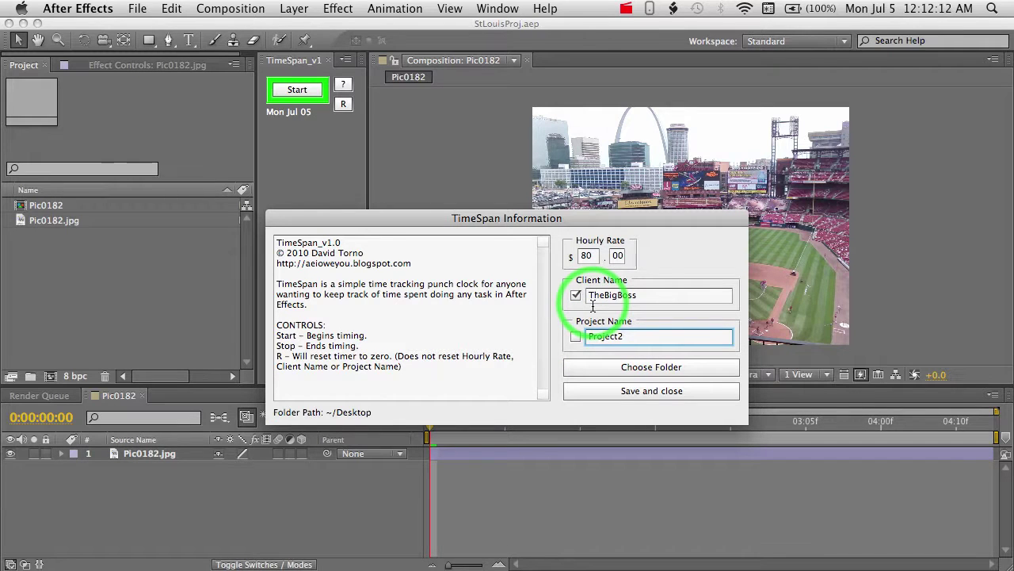
left_click(592, 256)
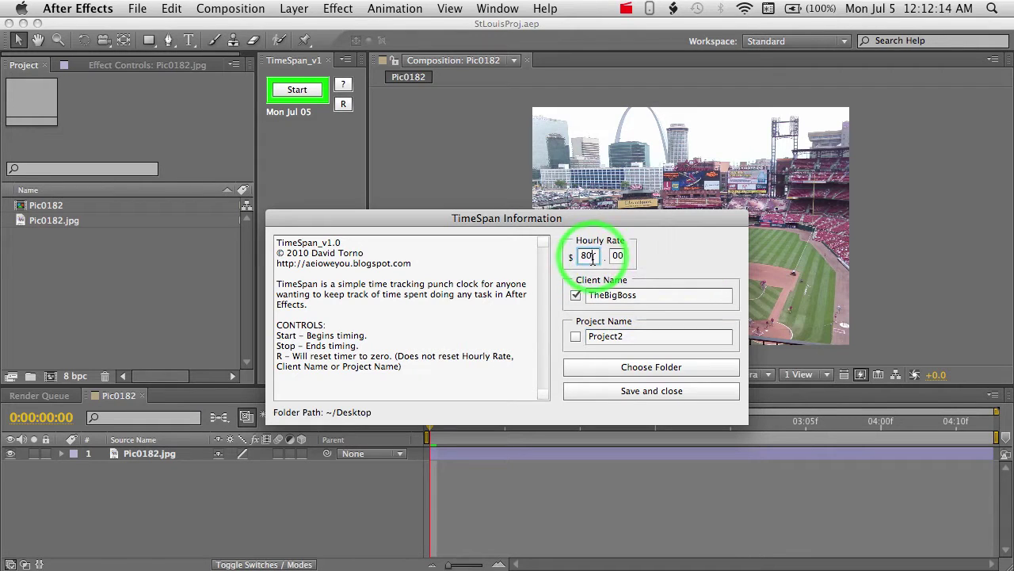
double_click(588, 256)
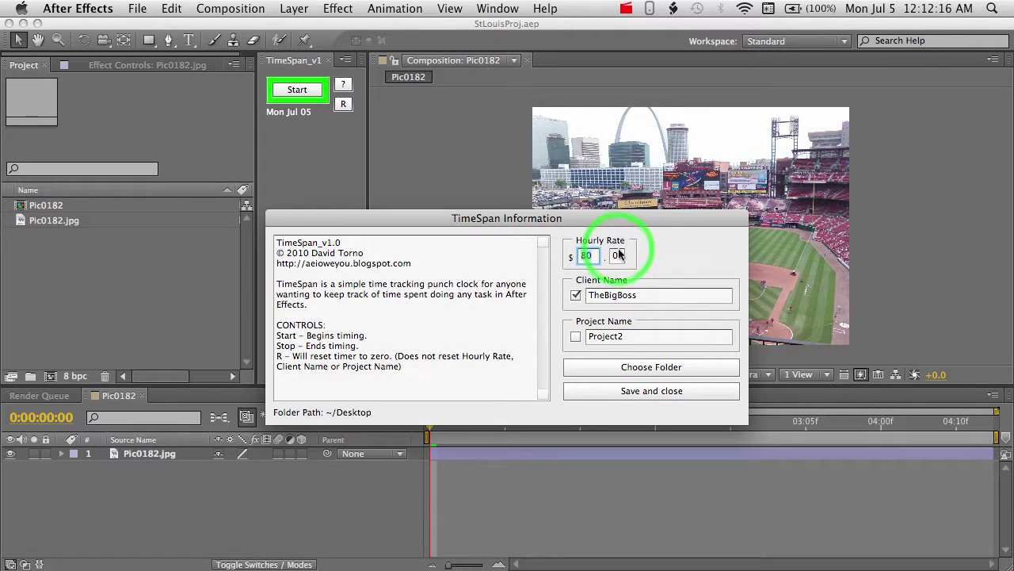
type("50")
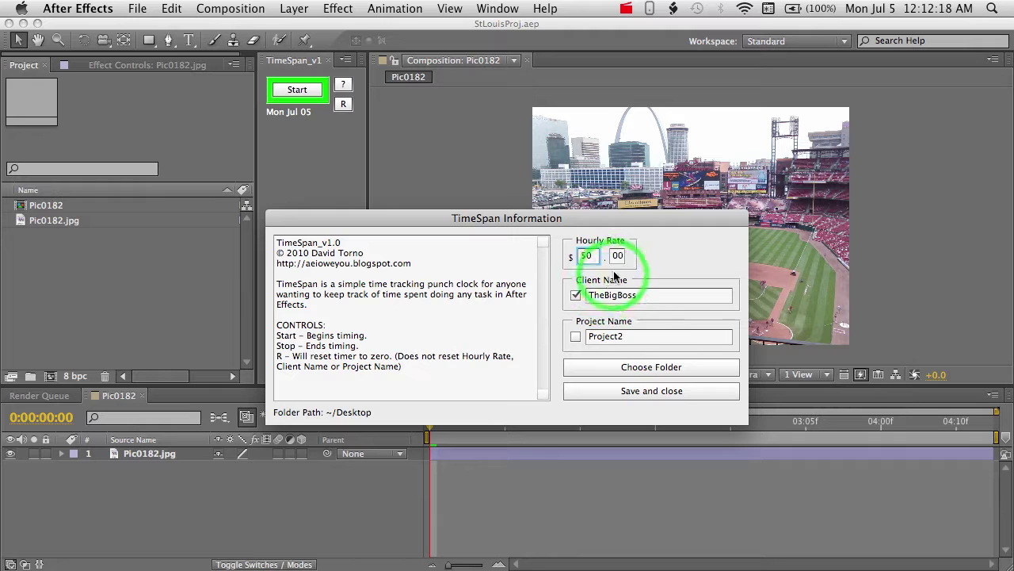
left_click(645, 337)
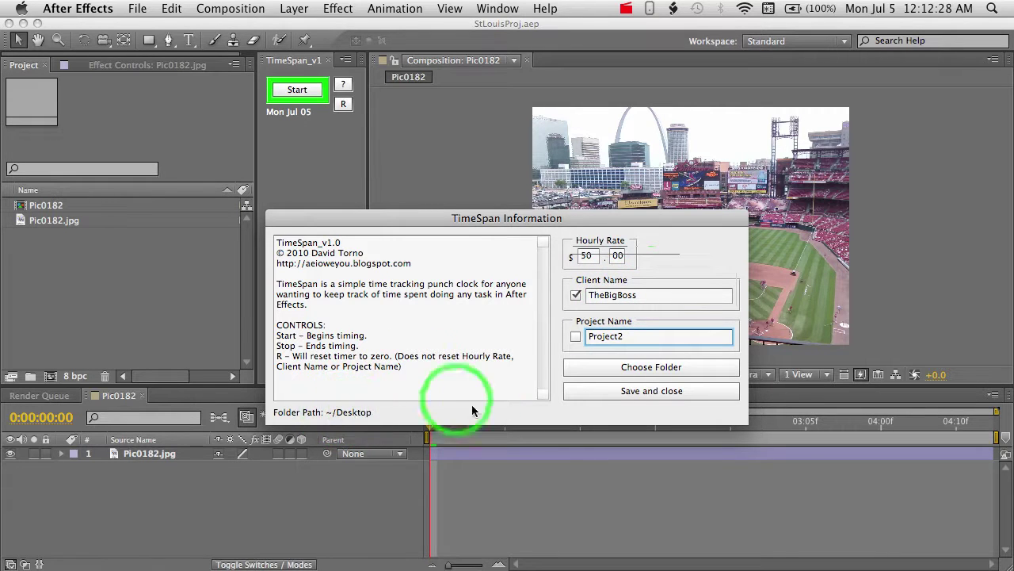
left_click(648, 392)
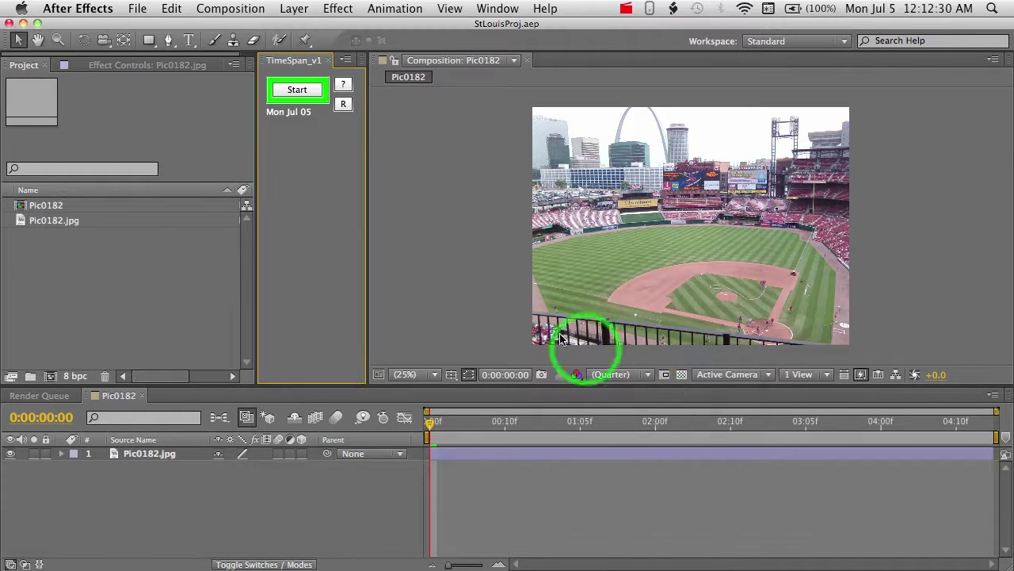
- Run a brief Start/Stop timing session and dismiss the save confirmation for TheBigBoss.txt
left_click(298, 91)
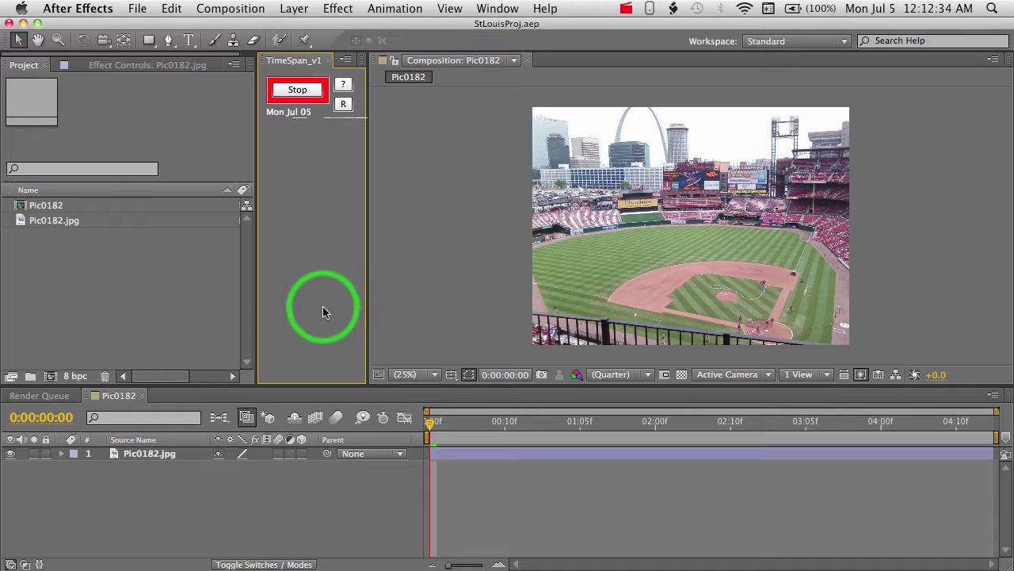
left_click(309, 92)
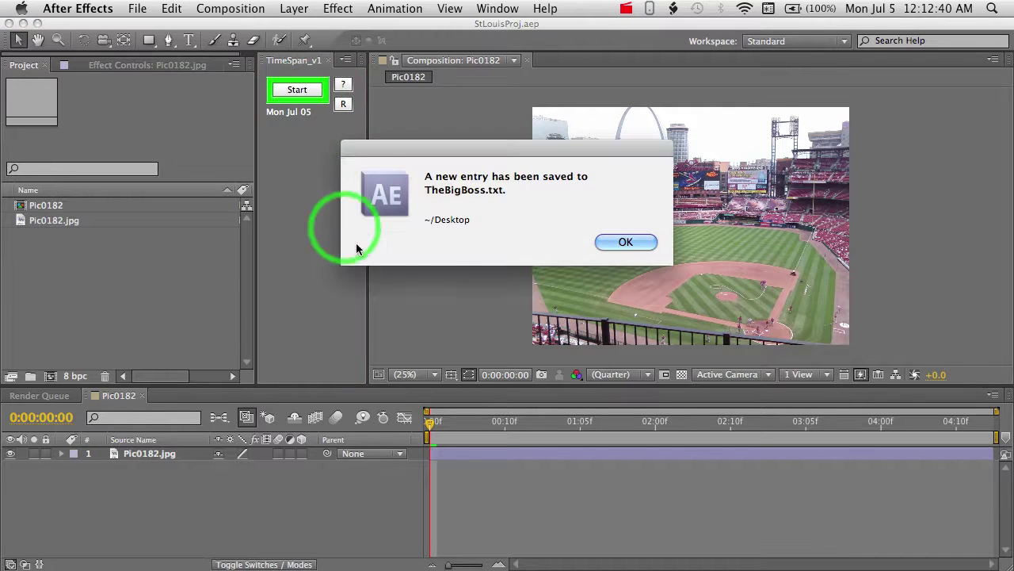
left_click_drag(427, 164, 349, 167)
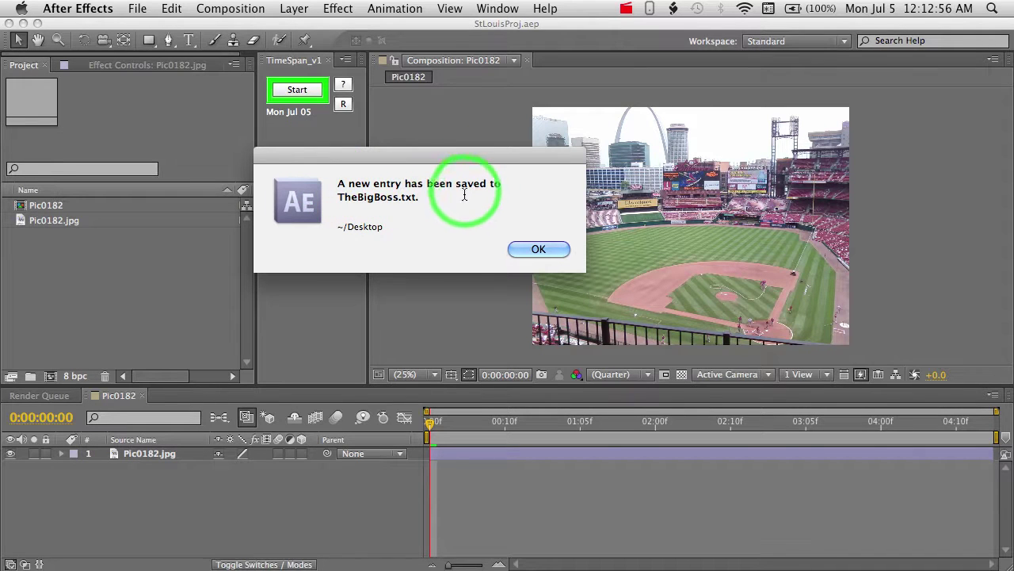
left_click(527, 248)
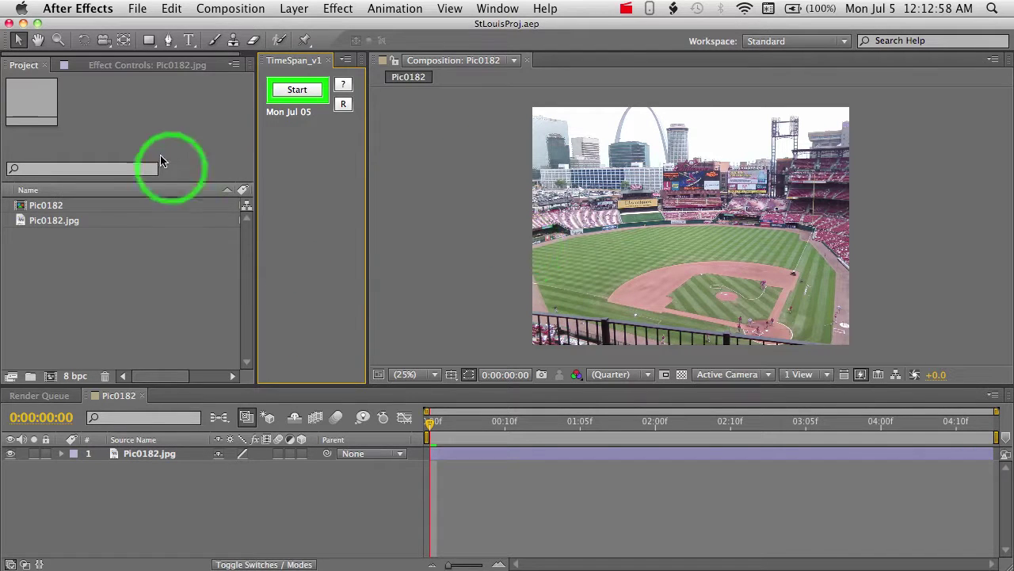
- Open TheBigBoss.txt in Microsoft Excel to check the new Project2 row, then close it
key("F11")
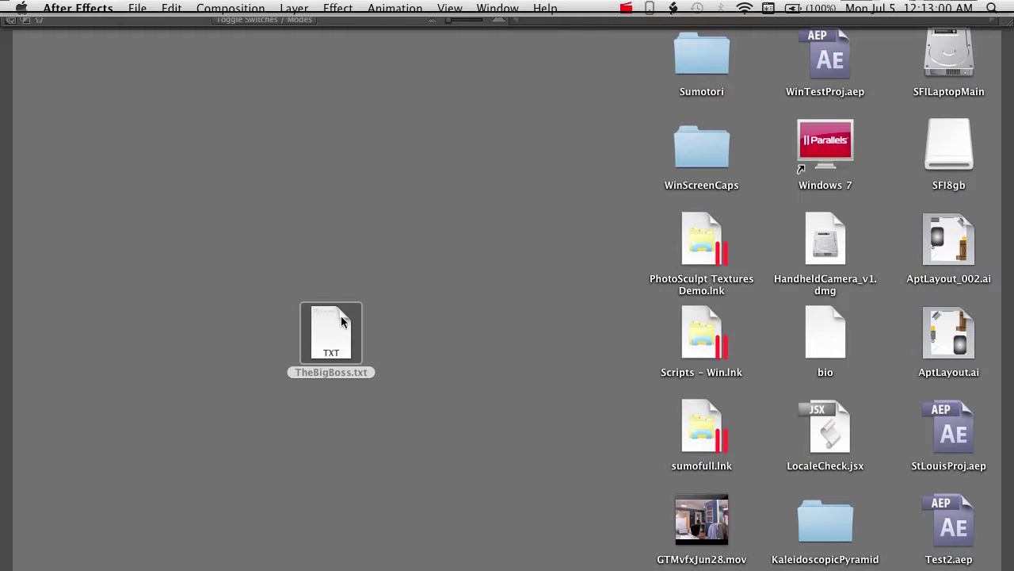
right_click(323, 341)
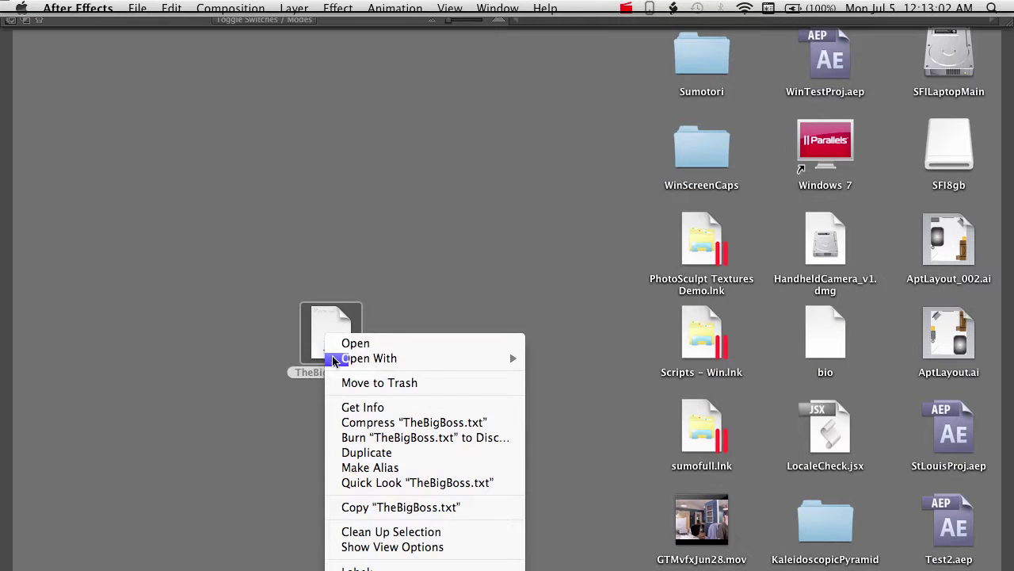
mouse_move(460, 358)
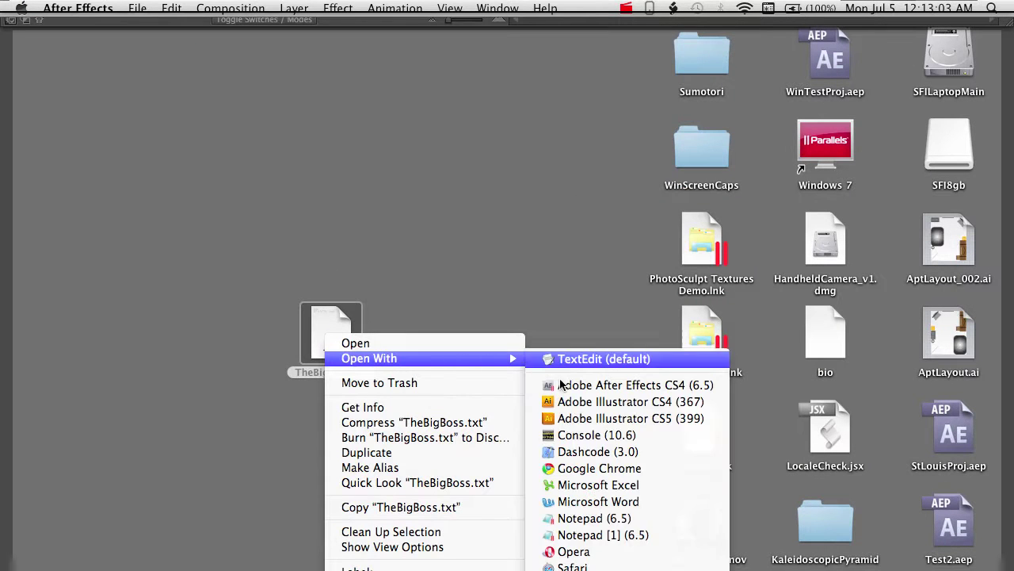
left_click(578, 485)
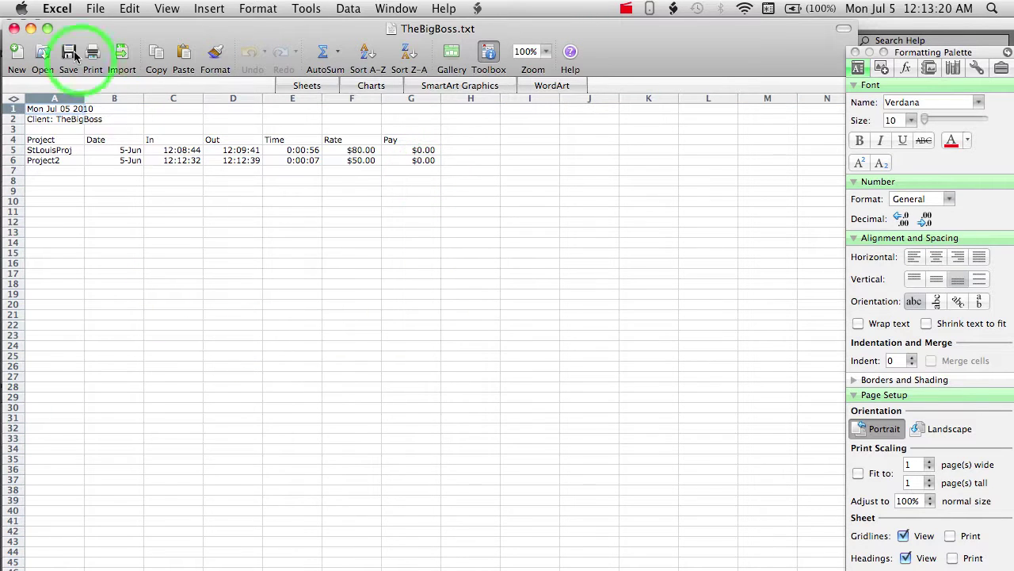
left_click(14, 30)
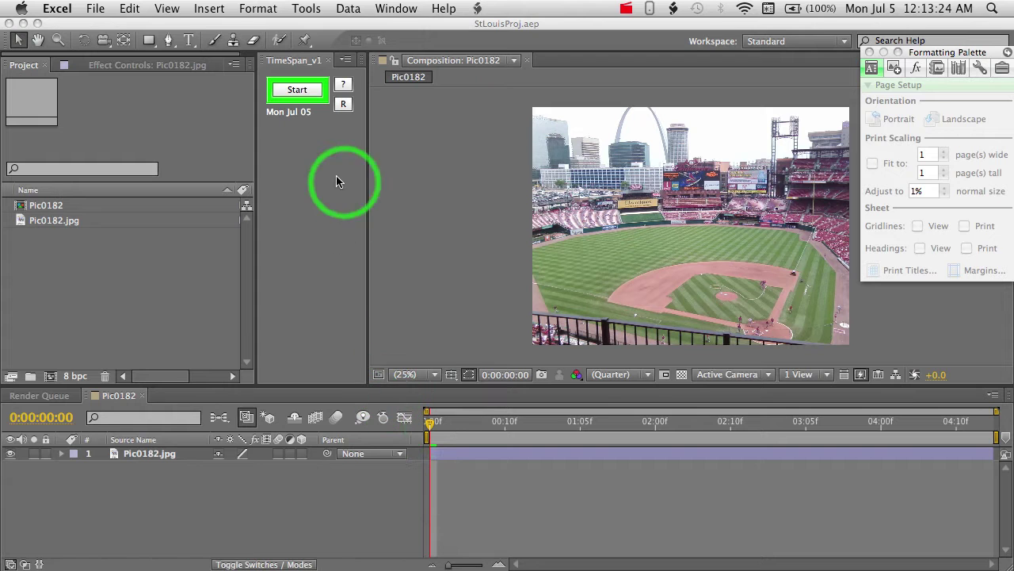
- Switch TimeSpan settings to Project Name instead of Client Name, then time a short session saved to Project2.txt
left_click(317, 168)
left_click(343, 84)
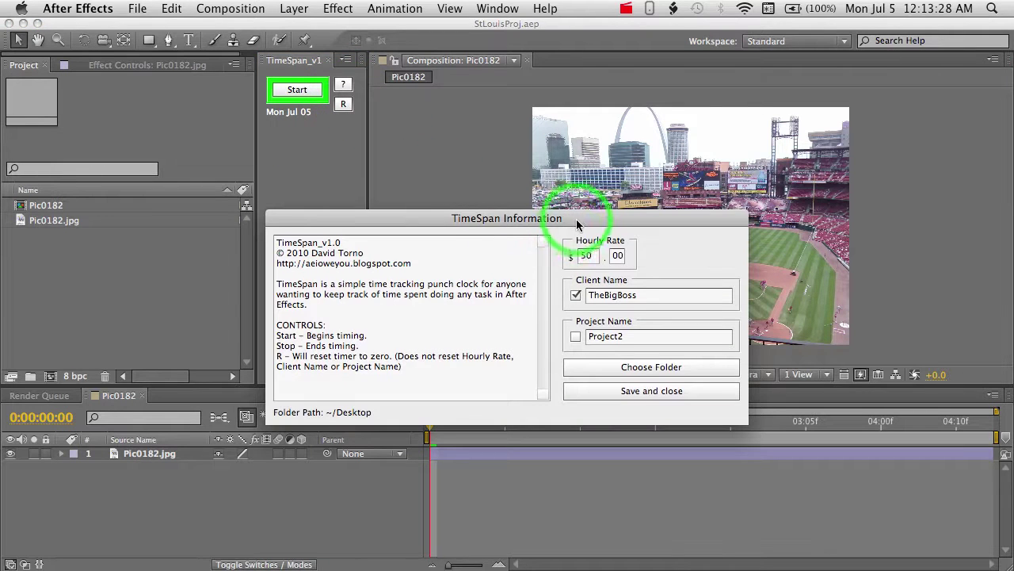
left_click_drag(575, 223, 579, 169)
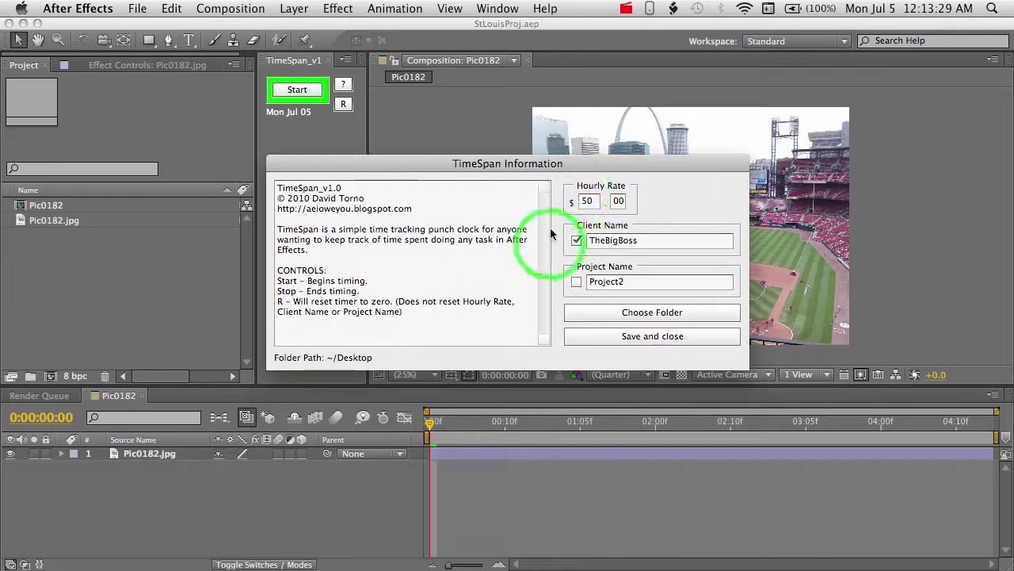
left_click(576, 282)
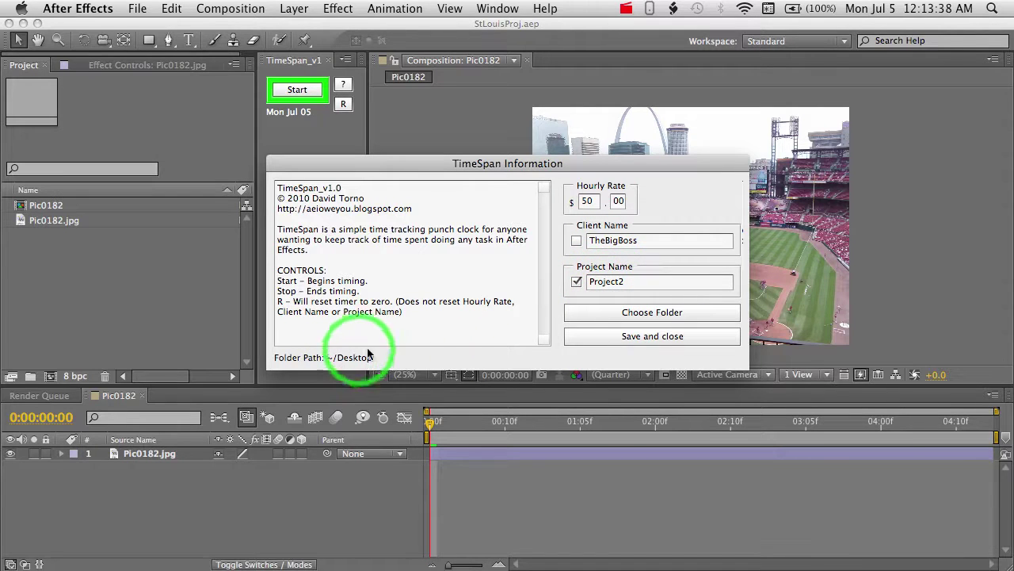
left_click(701, 336)
left_click(315, 90)
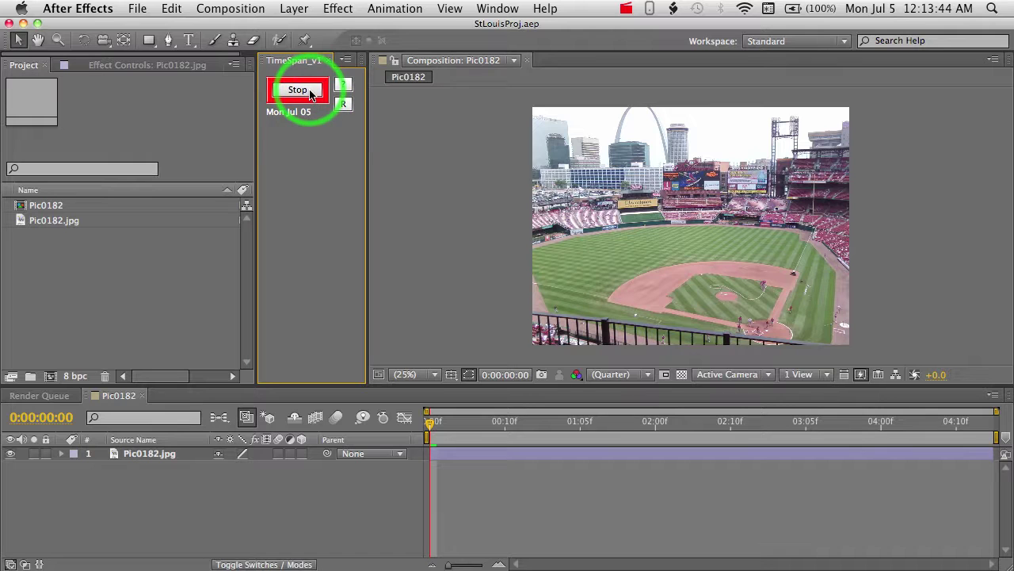
left_click(298, 91)
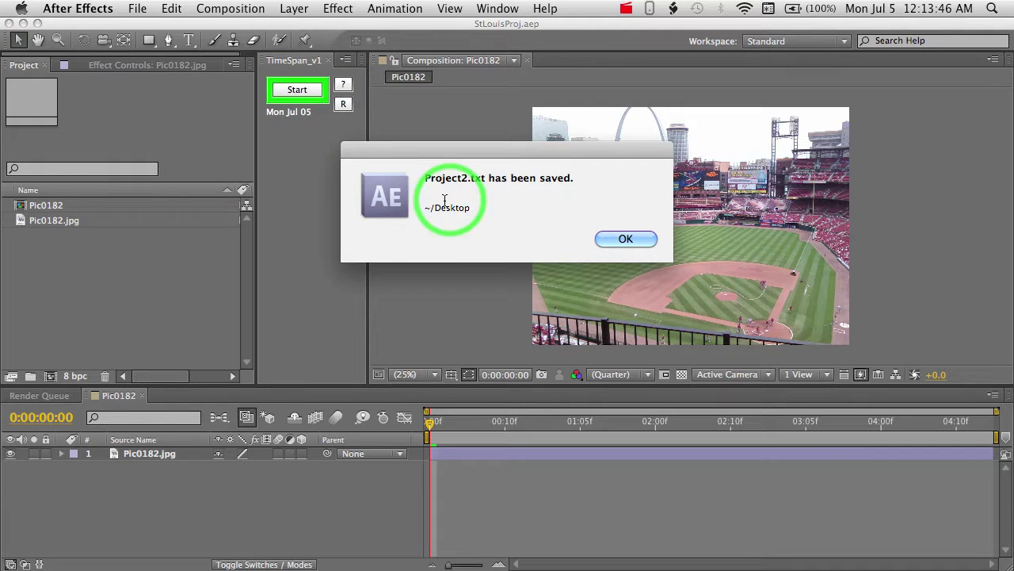
- Place Project2.txt beside TheBigBoss.txt and review its 0:0:2 entry at $50.00 in TextEdit
left_click(627, 240)
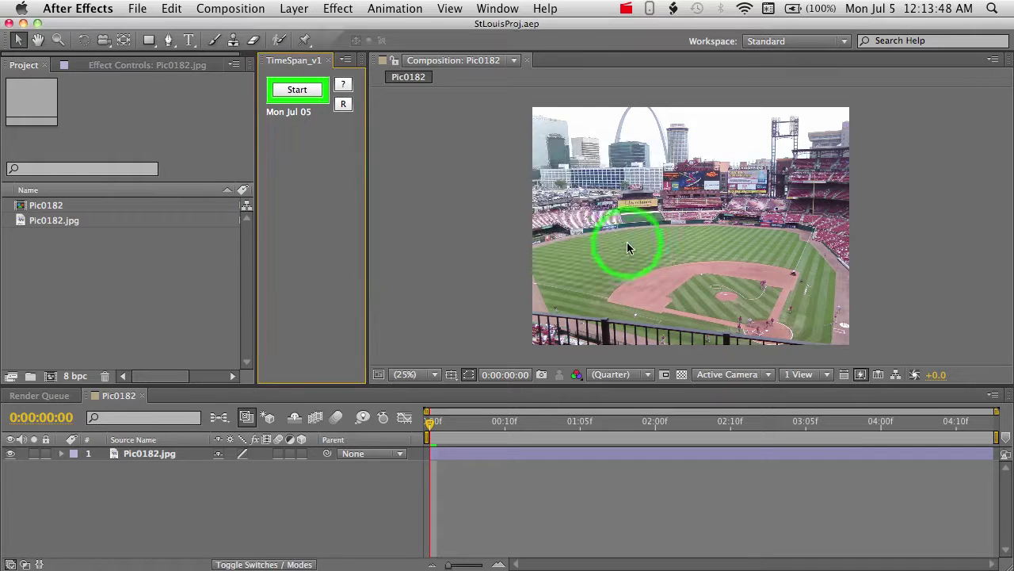
key("F11")
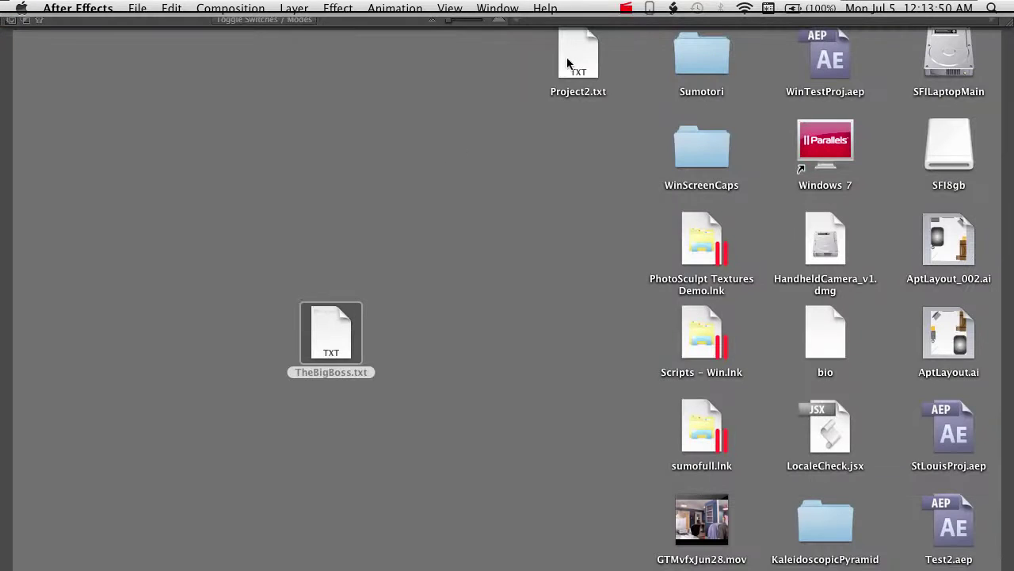
left_click_drag(567, 63, 605, 249)
double_click(454, 333)
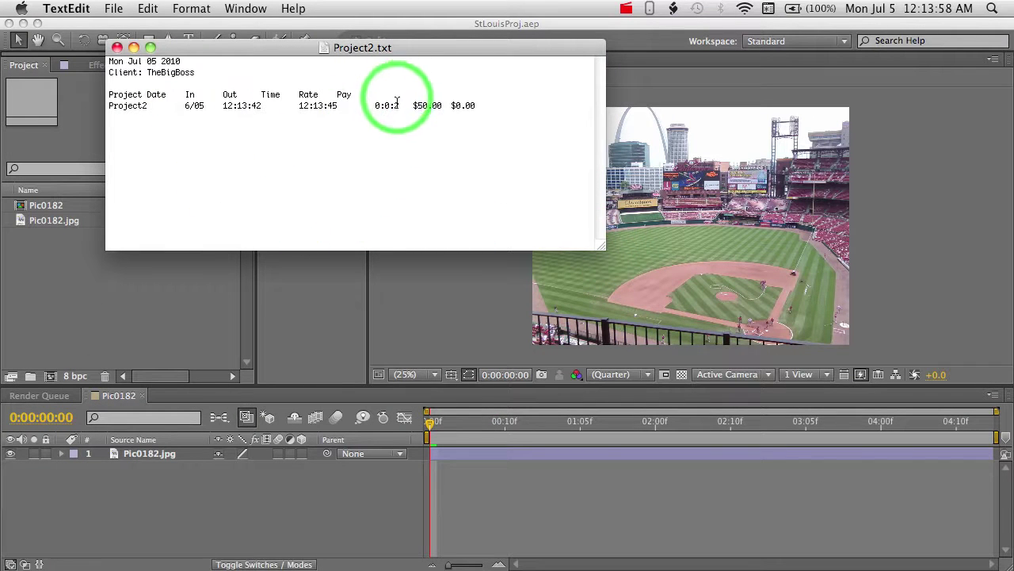
left_click(117, 48)
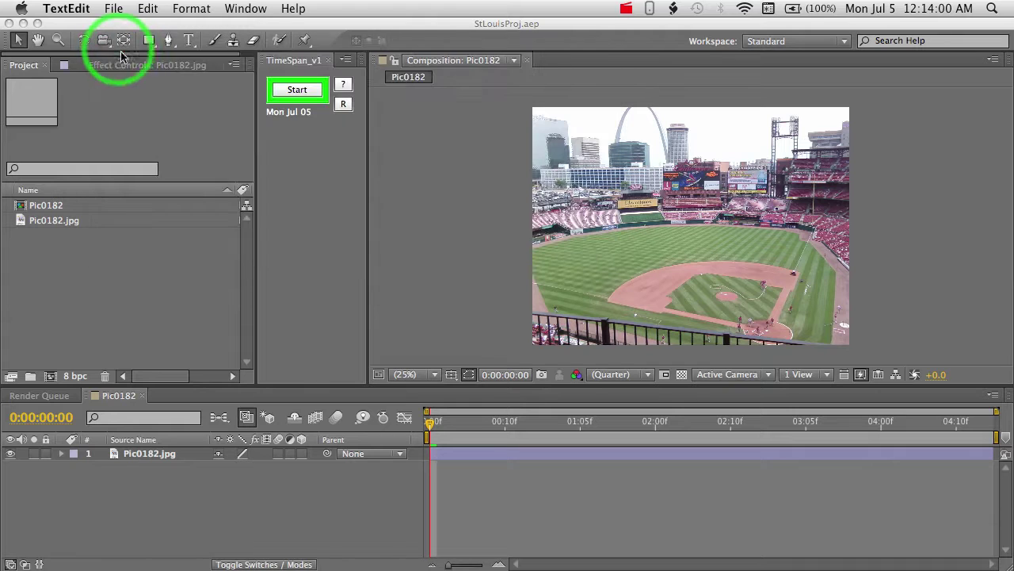
- Start a new TimeSpan session, decline the first reset prompt, then confirm resetting the timer to zero
left_click(336, 195)
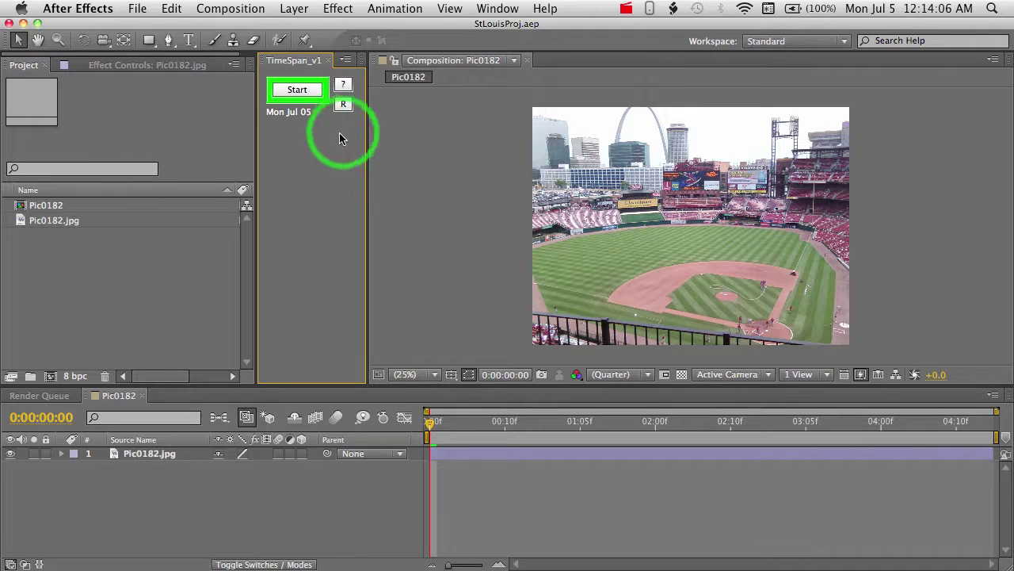
left_click(312, 92)
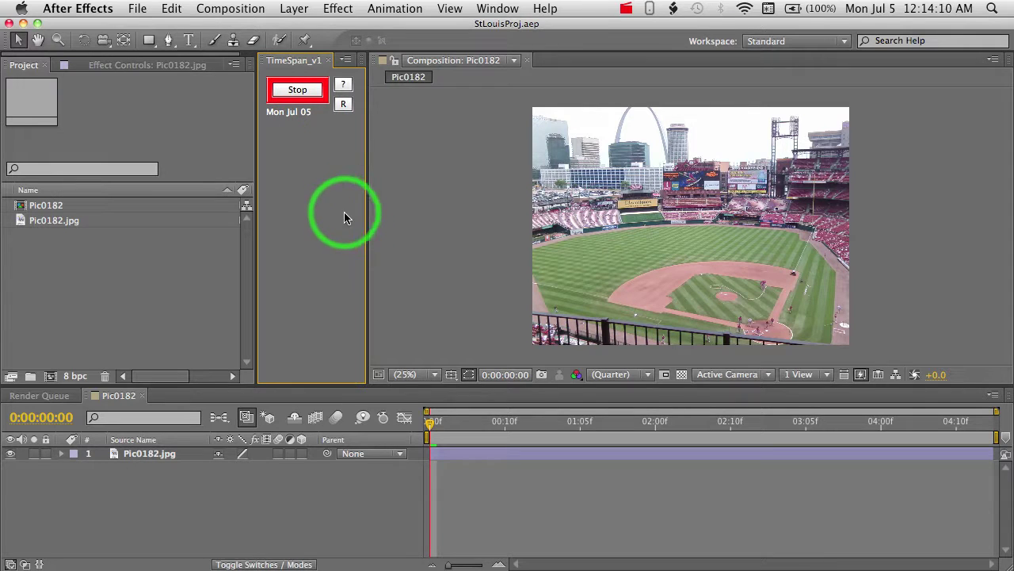
left_click(343, 105)
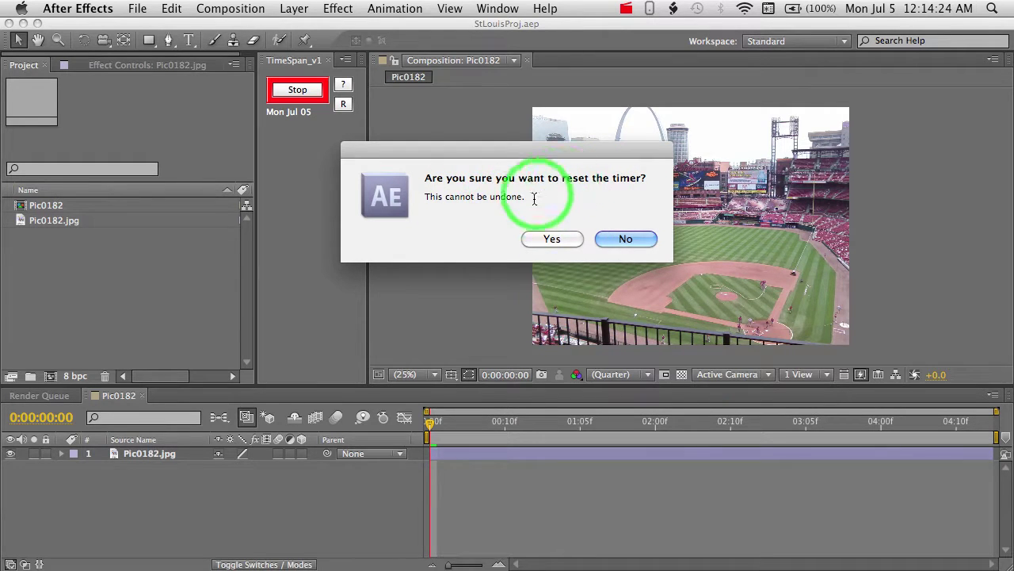
left_click(638, 239)
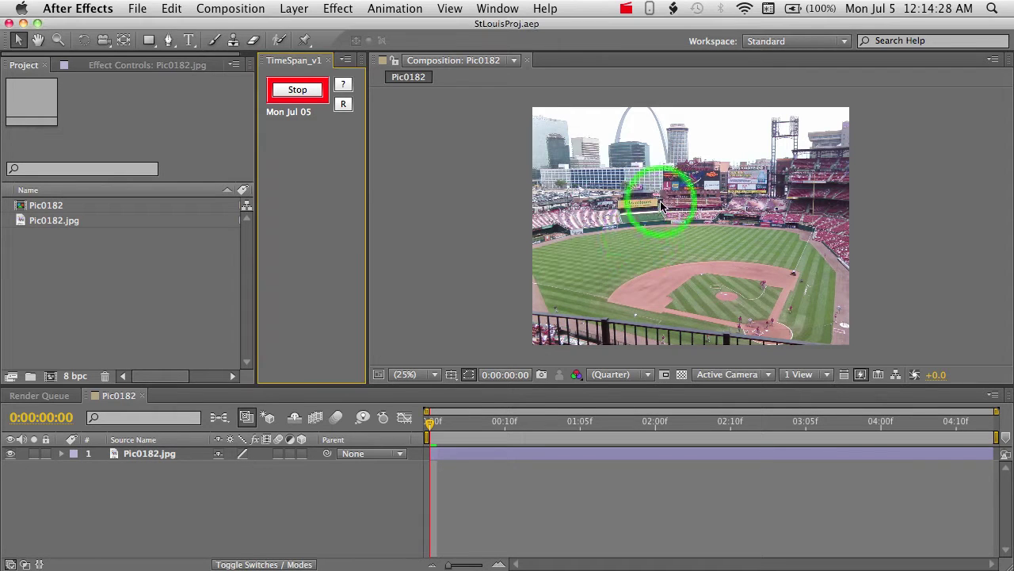
left_click(344, 105)
left_click(544, 240)
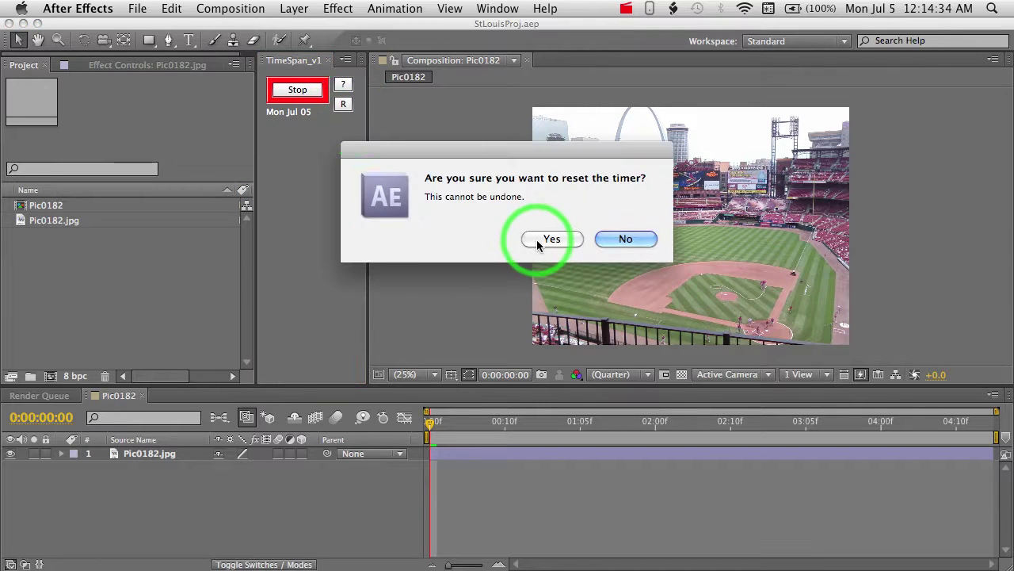